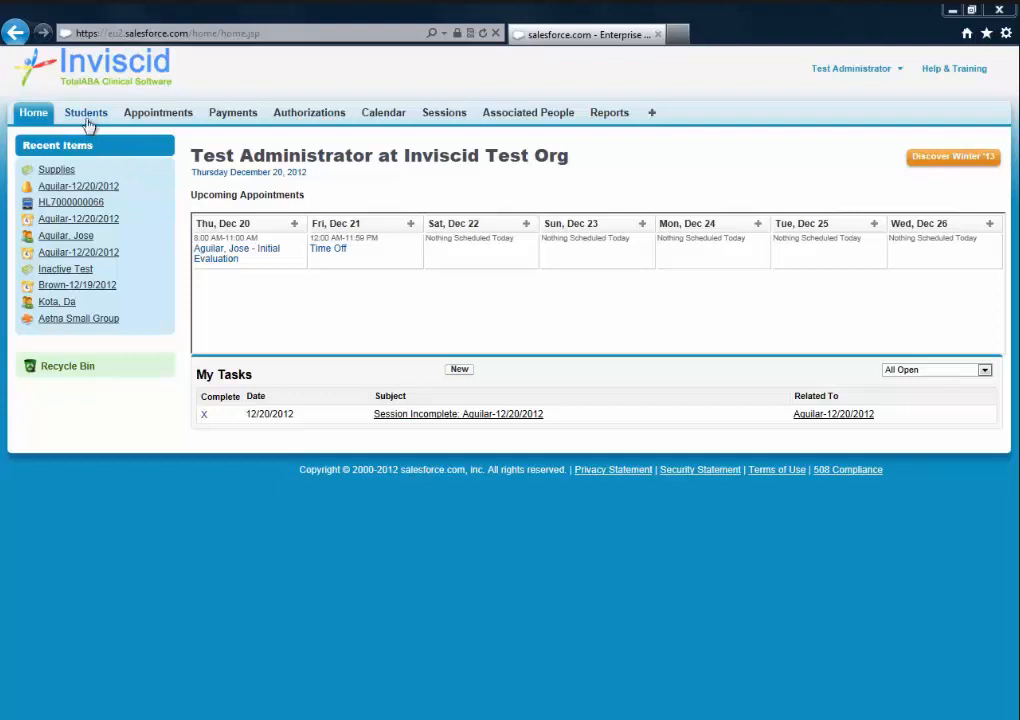
# - Load the All view of student records and expand the Create New dropdown
pyautogui.click(86, 114)
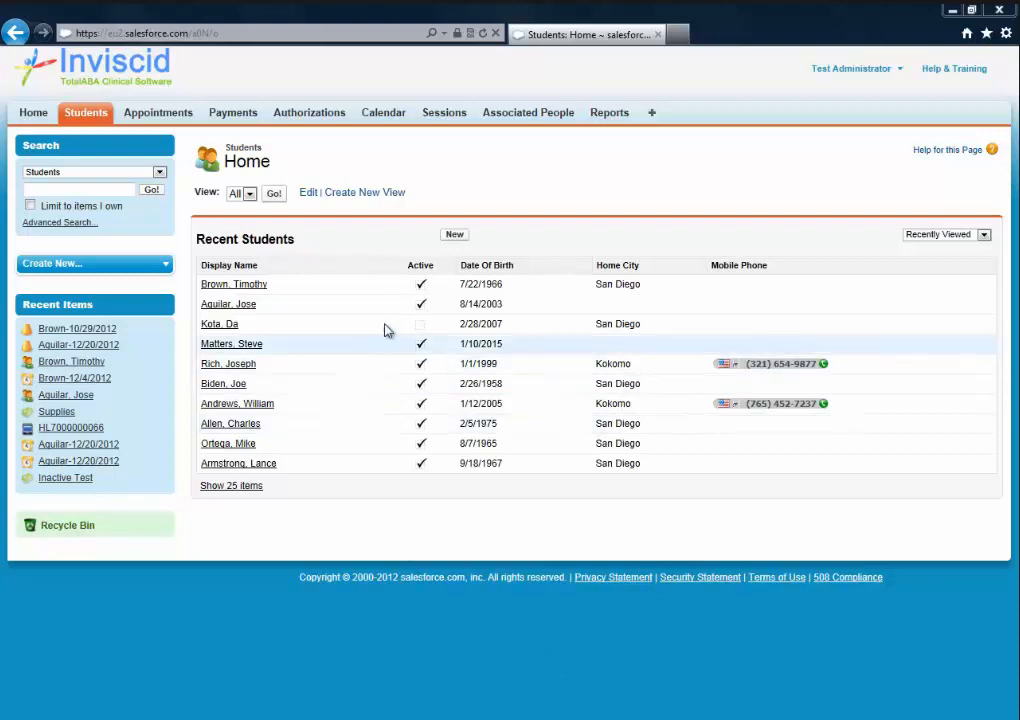
pyautogui.click(274, 196)
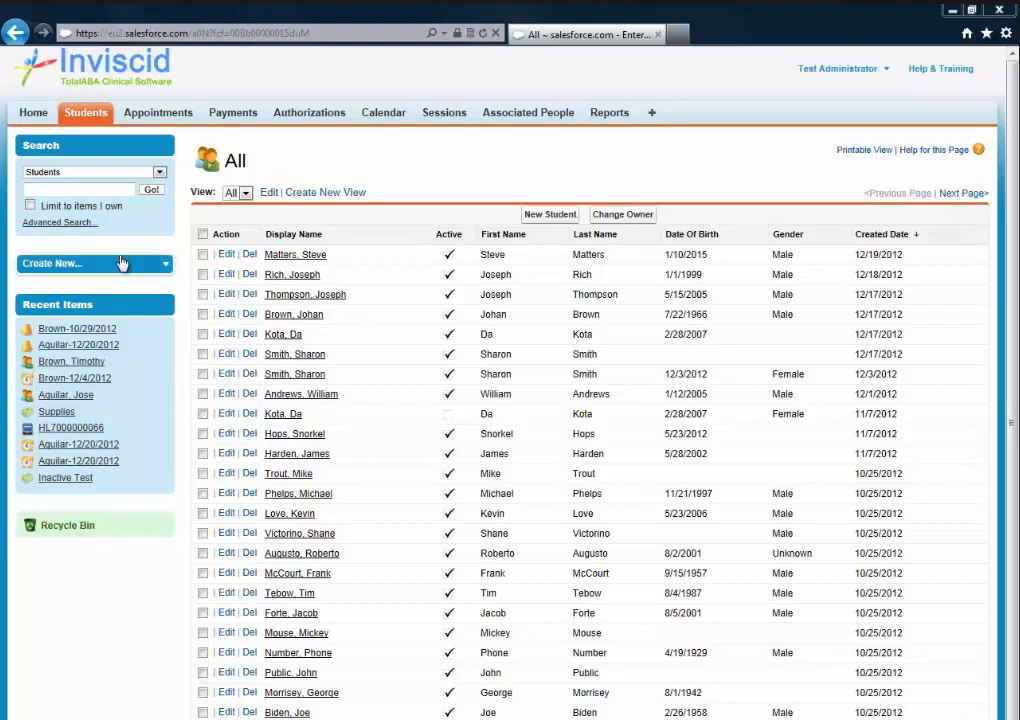
pyautogui.click(164, 268)
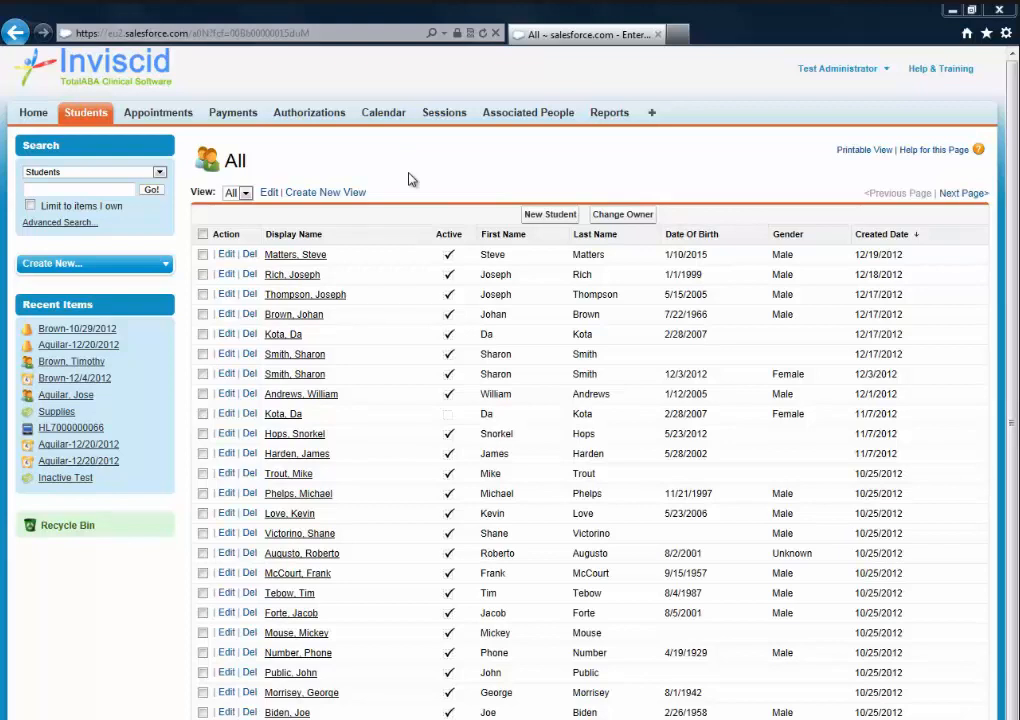
# - Start a blank New Student record from the students list
pyautogui.click(549, 215)
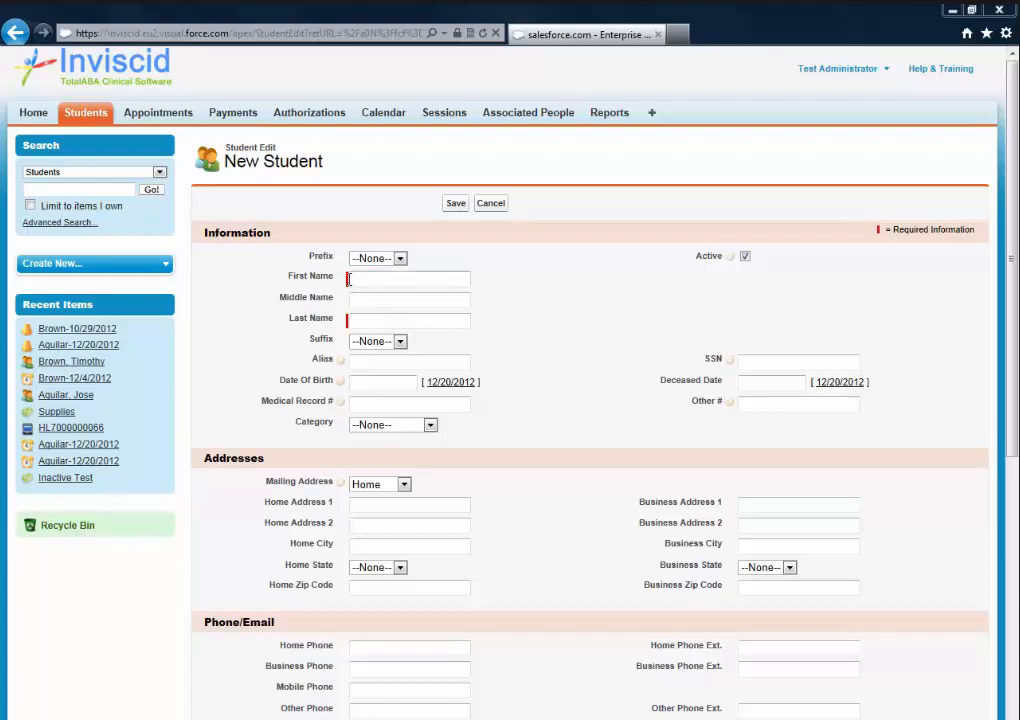
# - Fill in the student's name, birth date, home address and phone numbers
pyautogui.moveTo(342, 384)
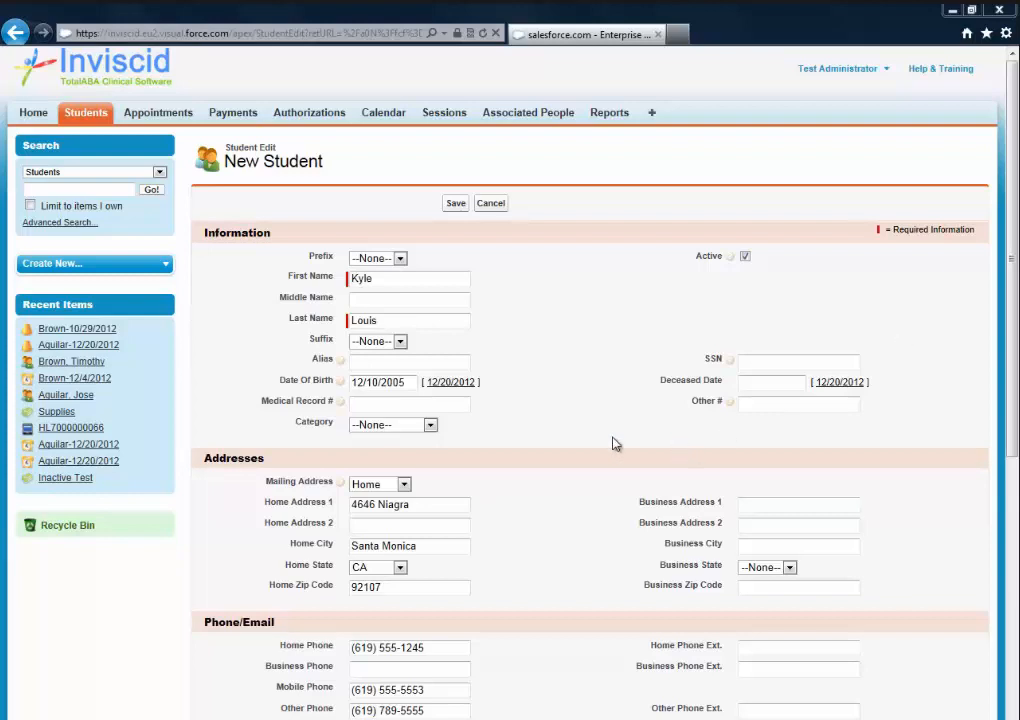
pyautogui.scroll(-2, 612, 444)
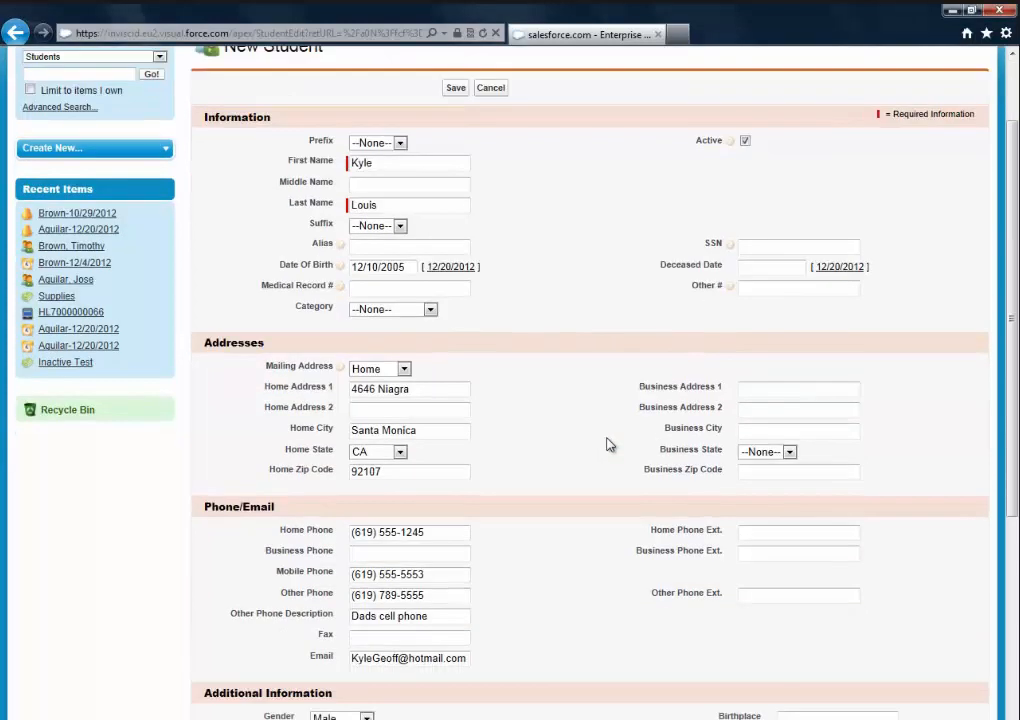
pyautogui.scroll(-6, 607, 444)
pyautogui.scroll(2, 608, 444)
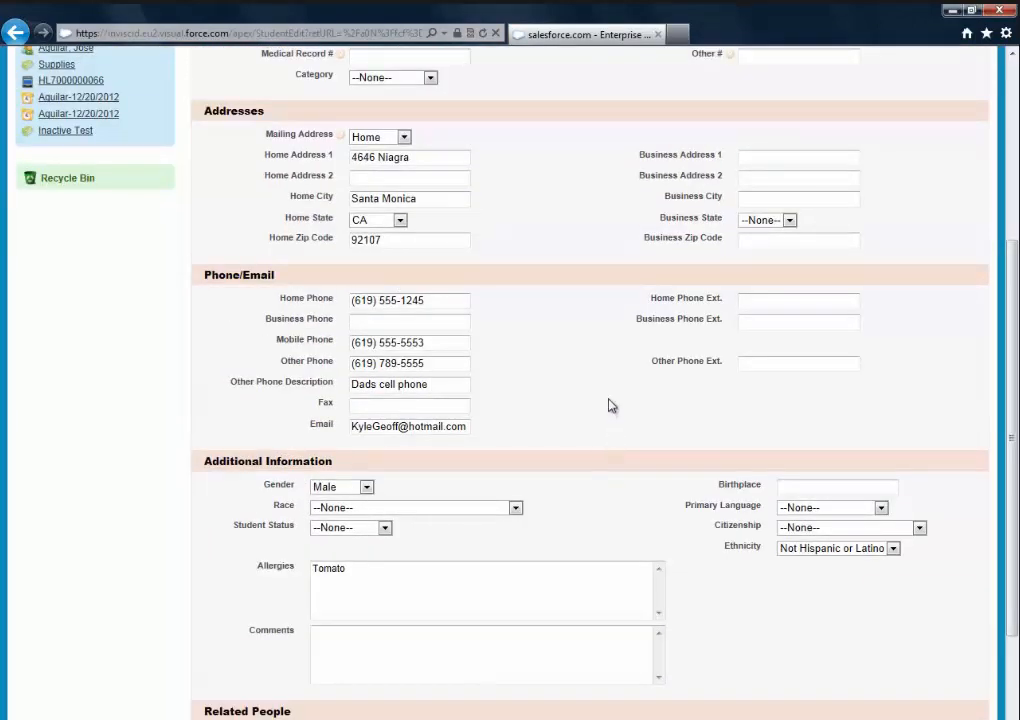
pyautogui.scroll(-2, 611, 405)
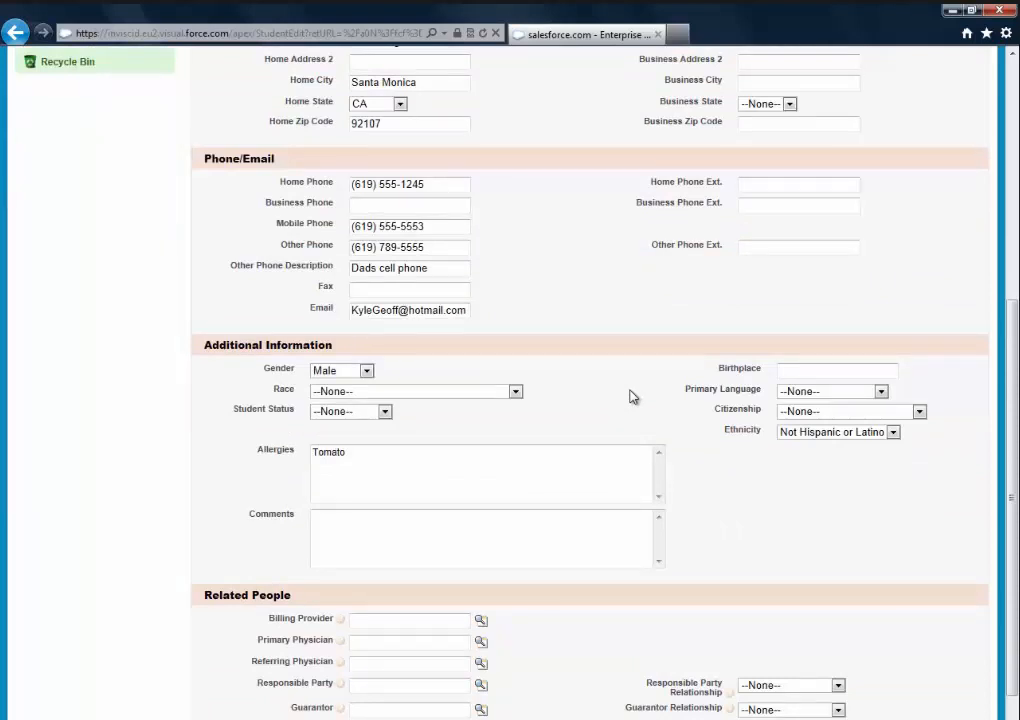
pyautogui.scroll(-4, 631, 396)
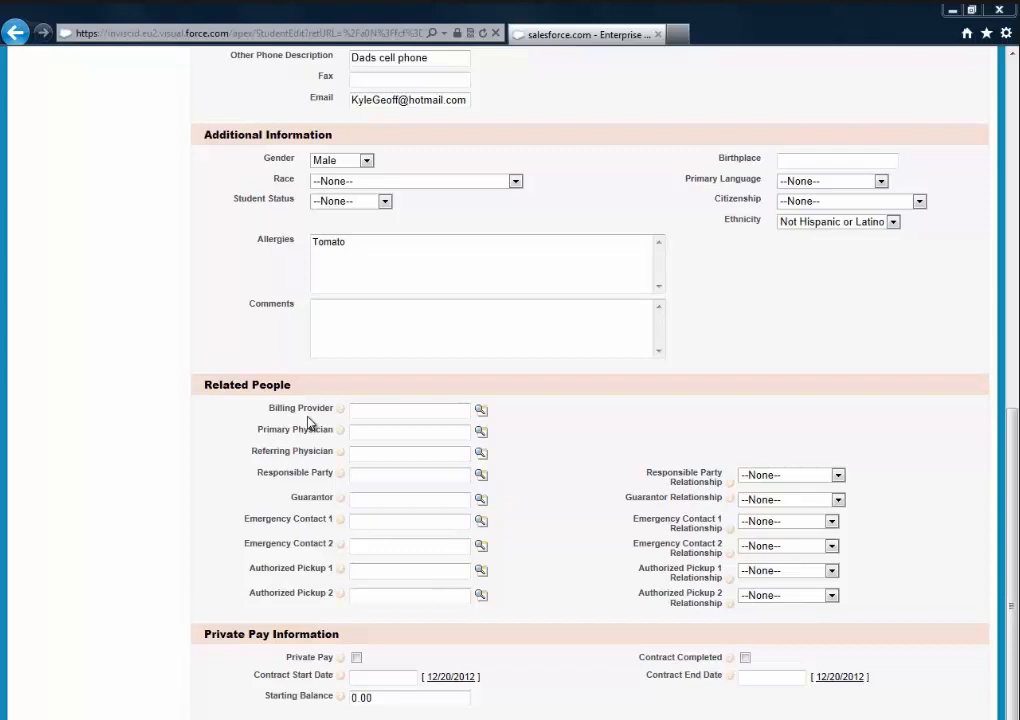
# - Set Billing Provider to the single person listed in the lookup
pyautogui.moveTo(732, 556)
pyautogui.click(481, 411)
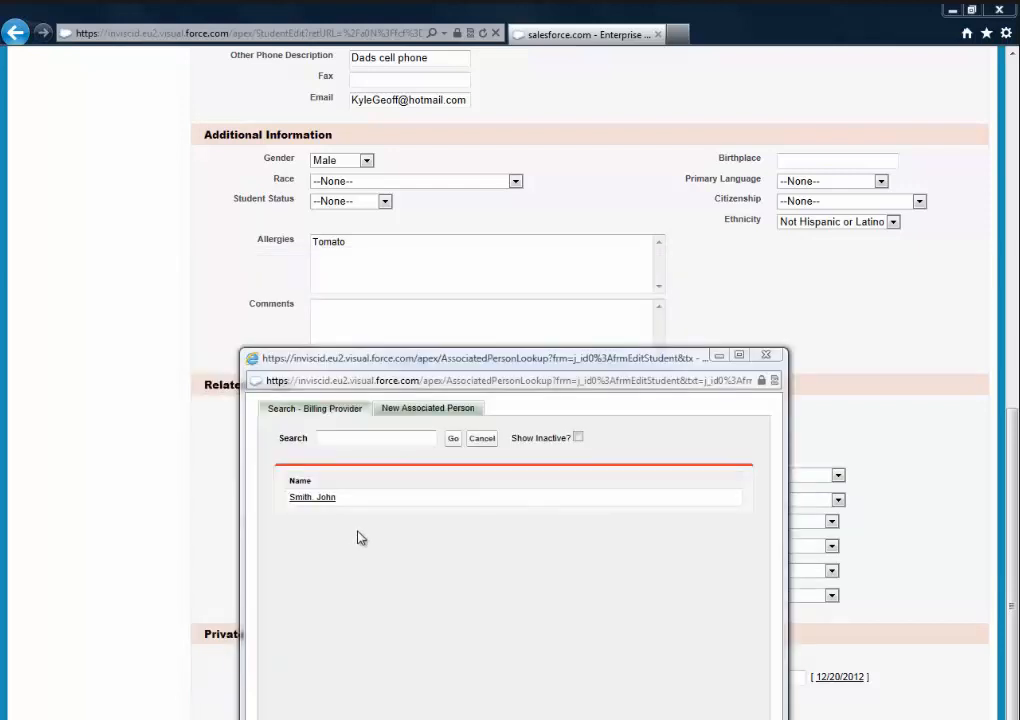
pyautogui.click(310, 497)
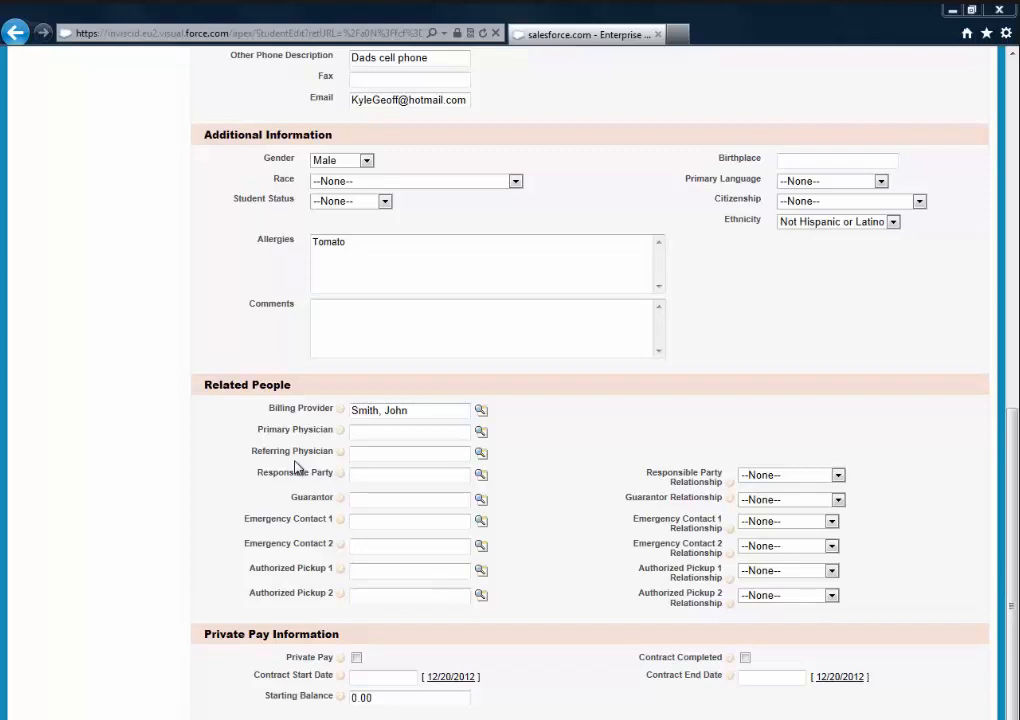
pyautogui.click(480, 432)
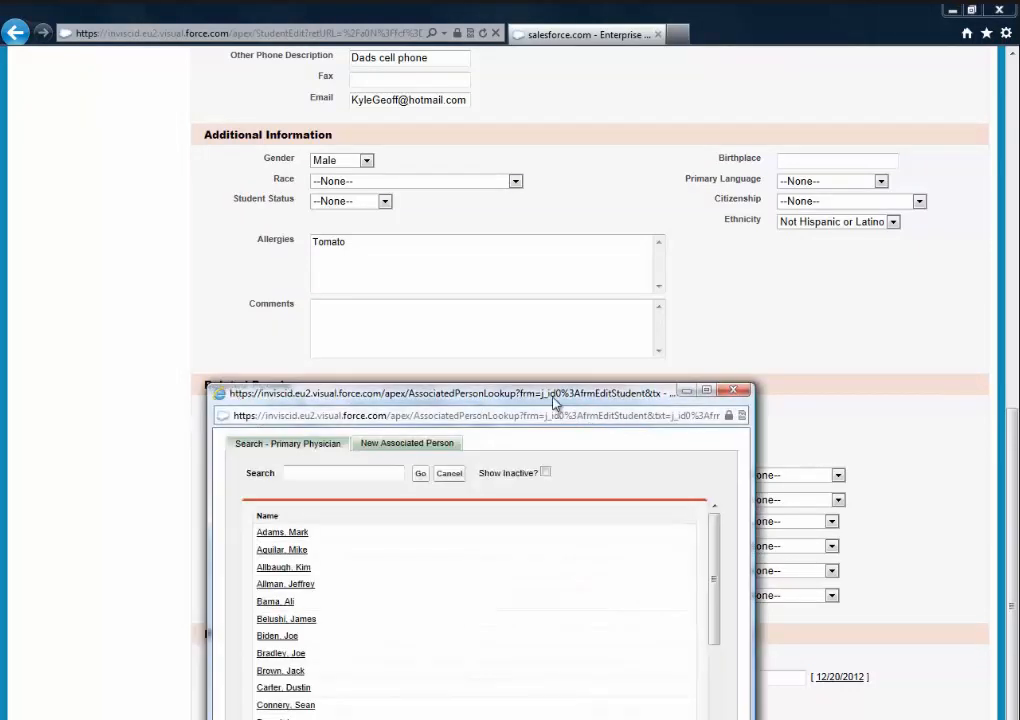
pyautogui.moveTo(555, 402); pyautogui.dragTo(526, 221)
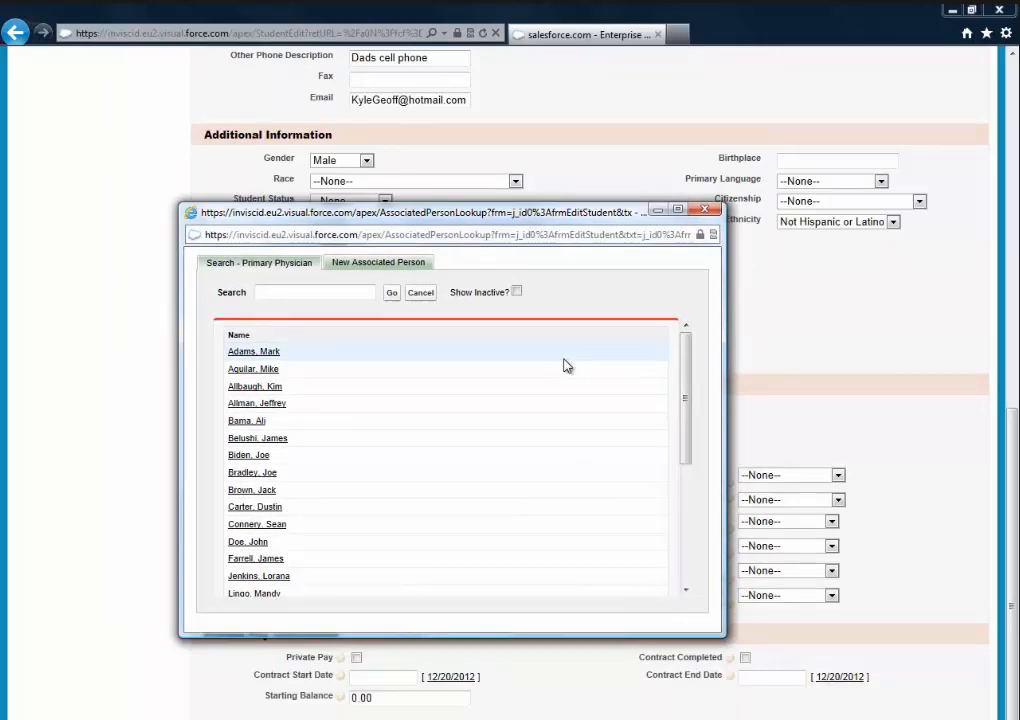
pyautogui.scroll(-1, 563, 365)
pyautogui.scroll(1, 580, 350)
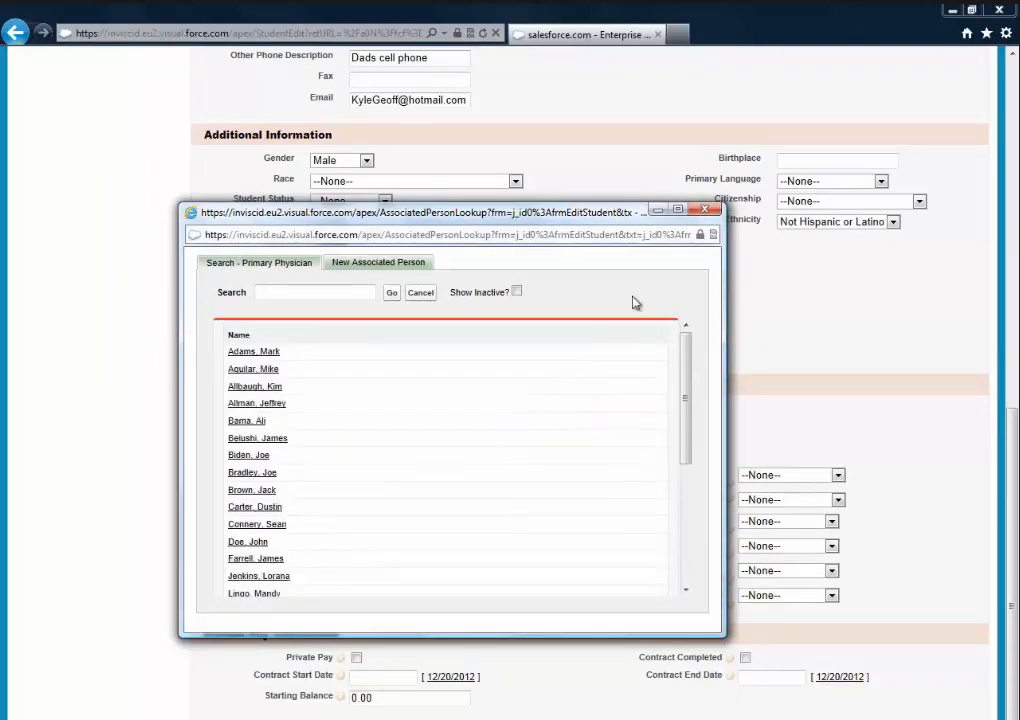
pyautogui.click(705, 208)
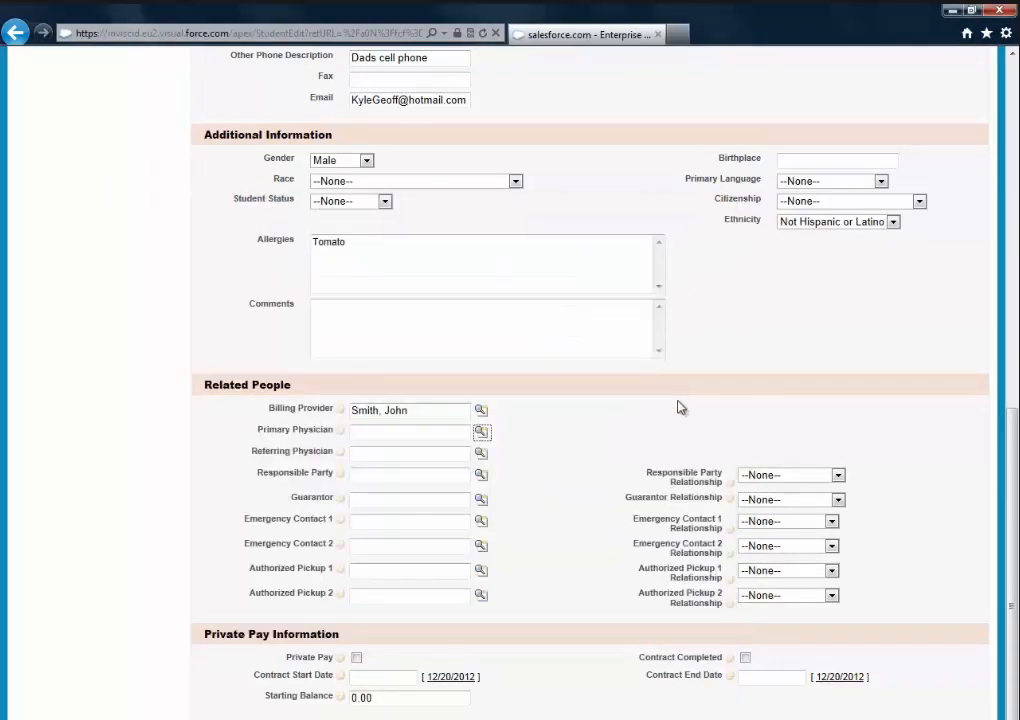
pyautogui.scroll(6, 678, 405)
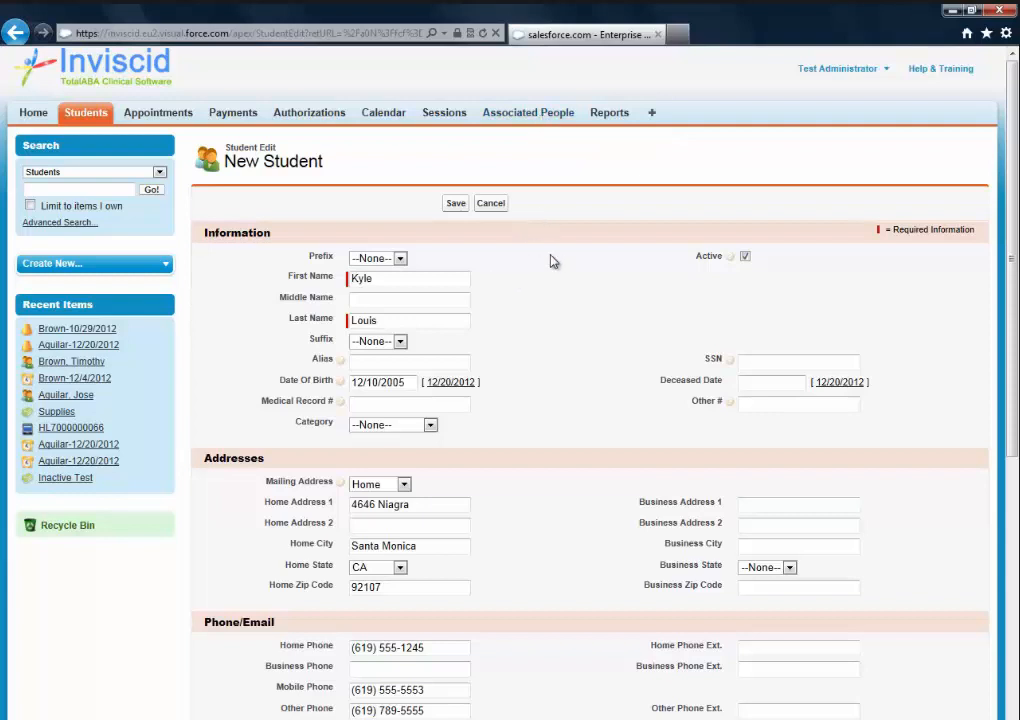
pyautogui.scroll(-7, 565, 303)
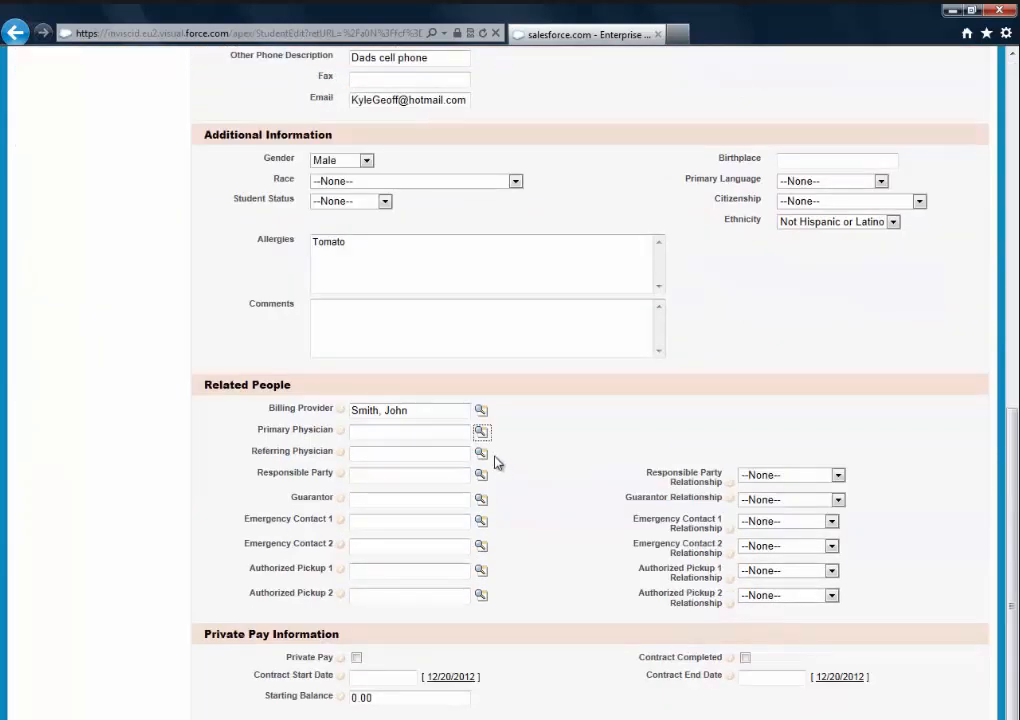
# - Choose the student's Primary Physician from the existing associated-people lookup list
pyautogui.click(482, 432)
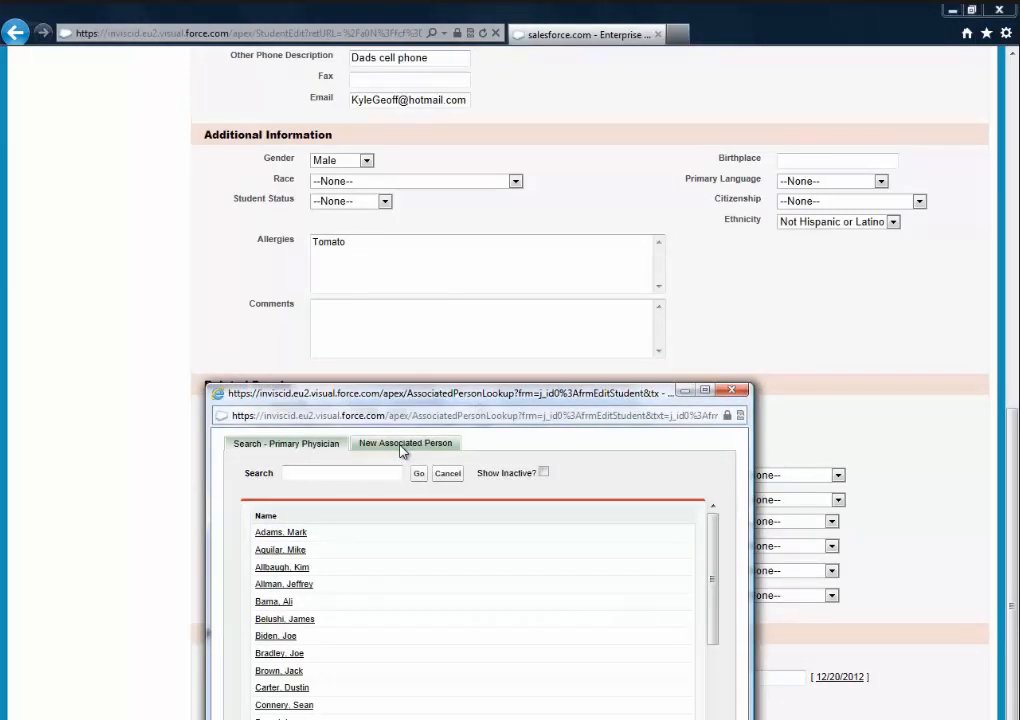
pyautogui.click(402, 451)
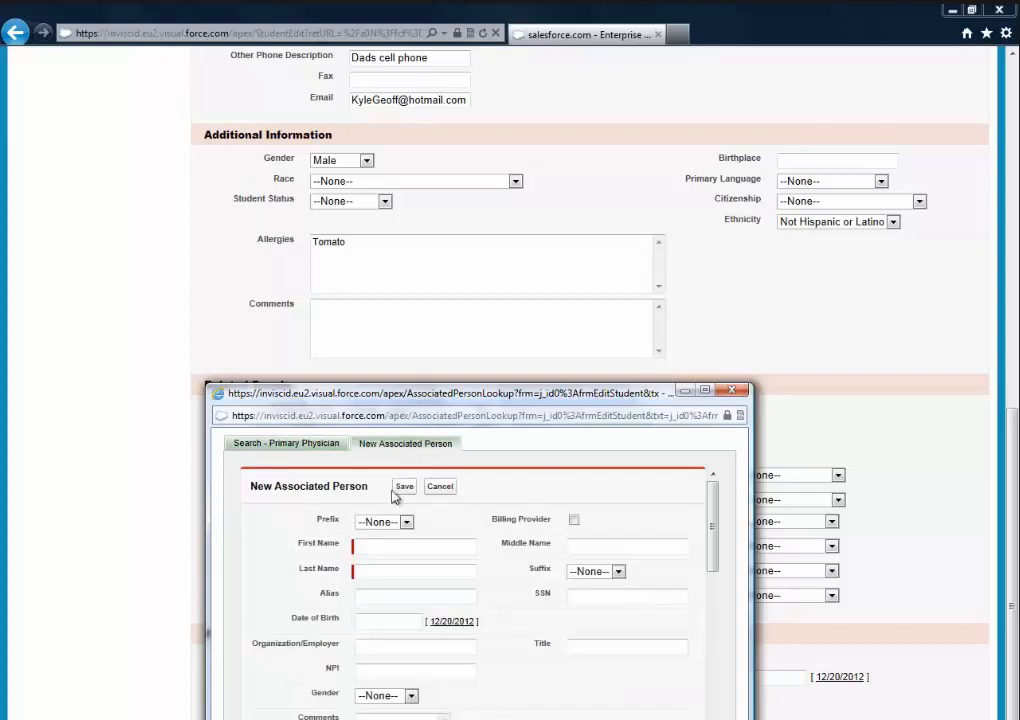
pyautogui.click(440, 486)
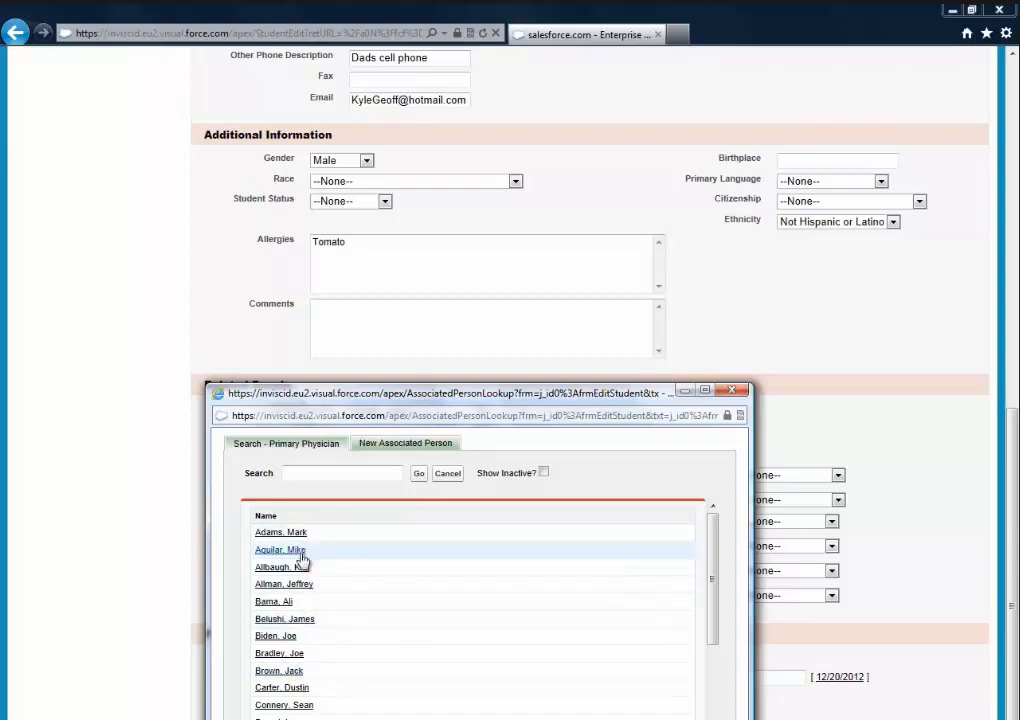
pyautogui.scroll(-3, 370, 582)
pyautogui.scroll(-1, 370, 582)
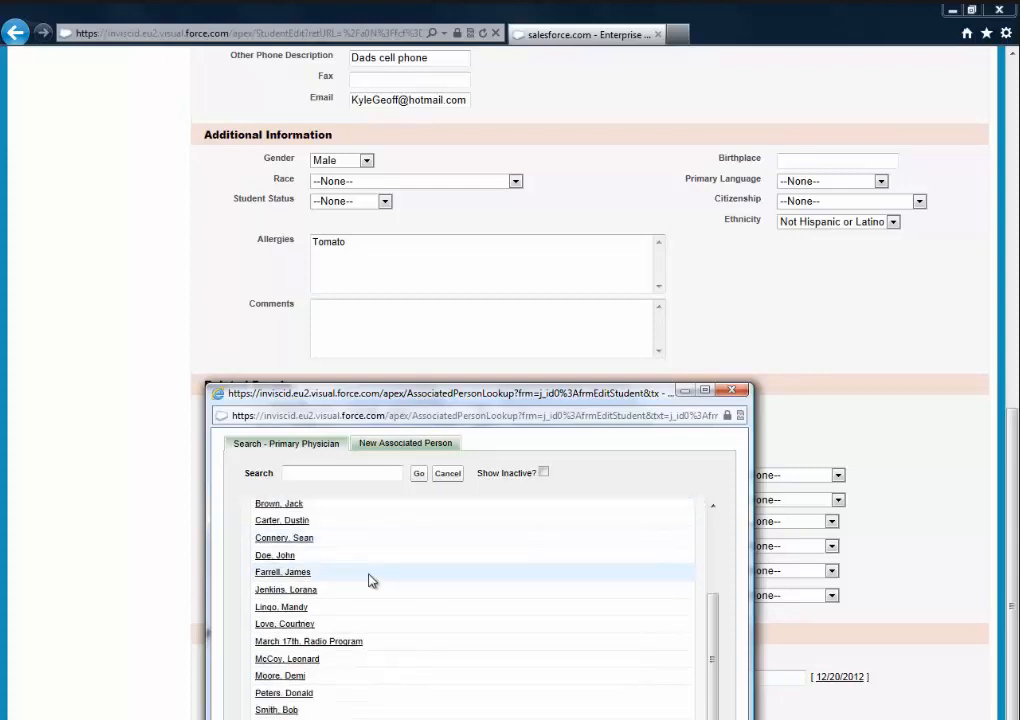
pyautogui.scroll(5, 365, 578)
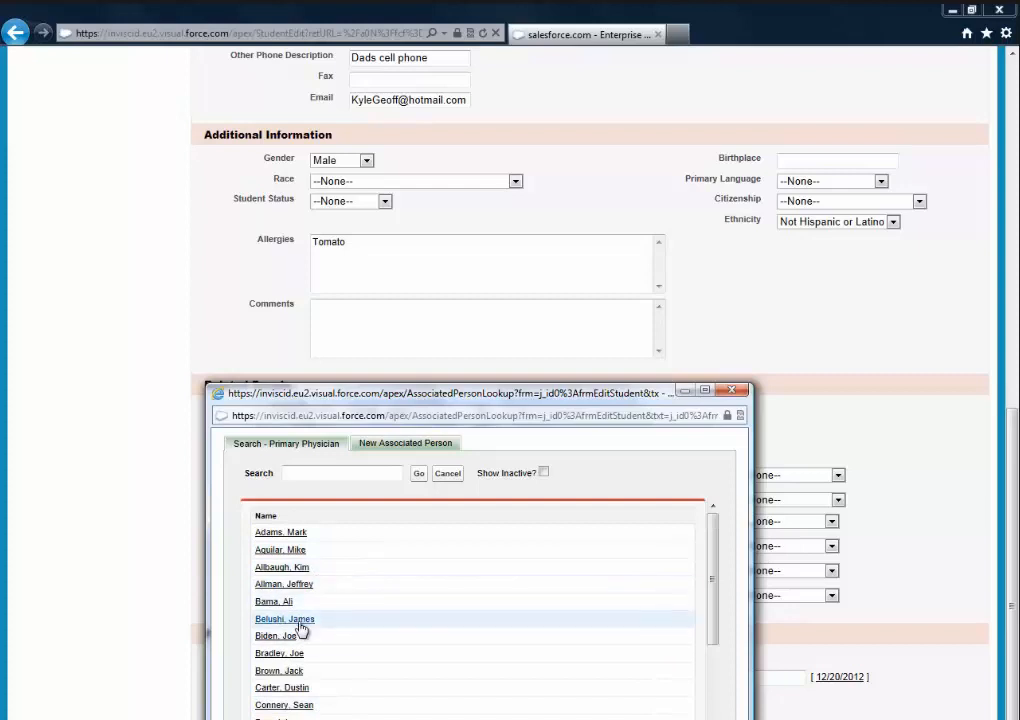
pyautogui.click(284, 584)
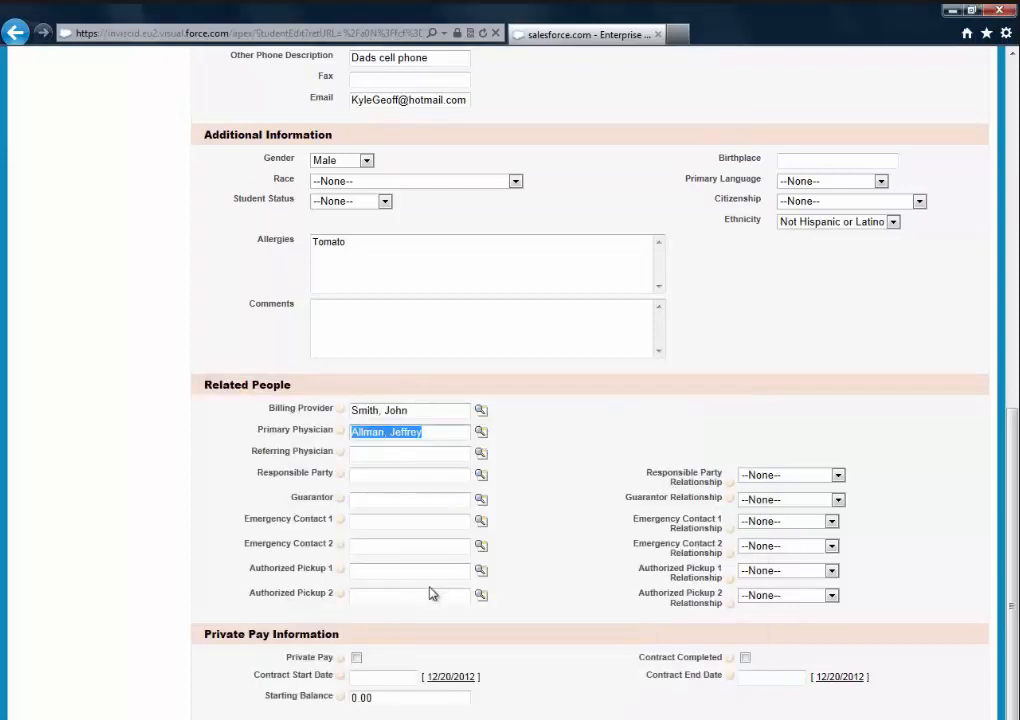
pyautogui.click(553, 507)
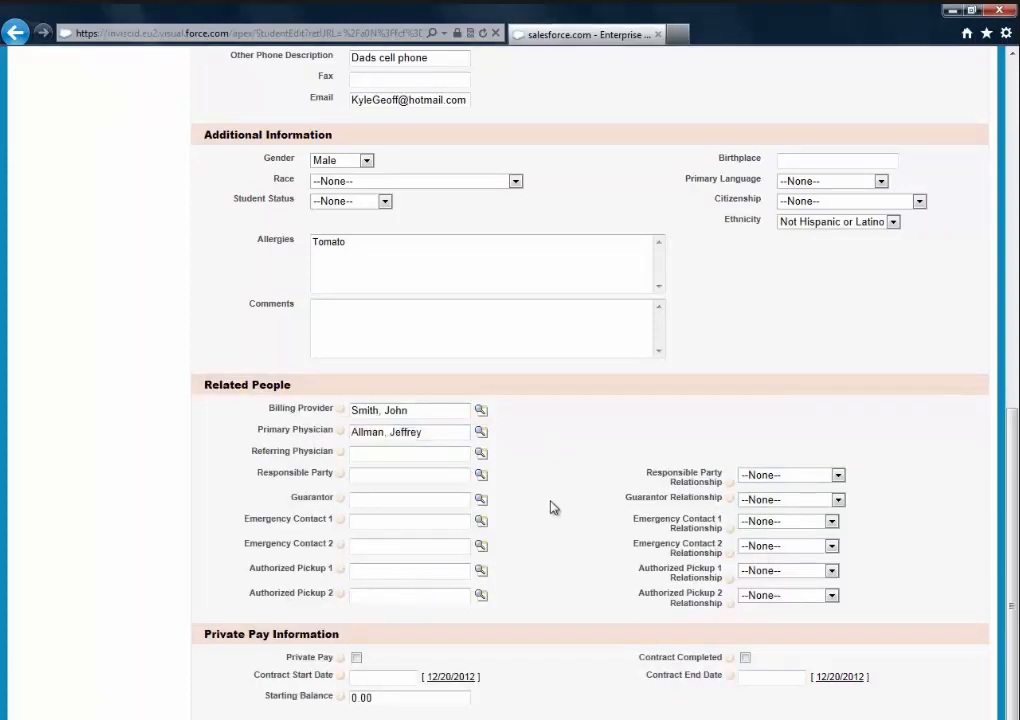
pyautogui.click(482, 435)
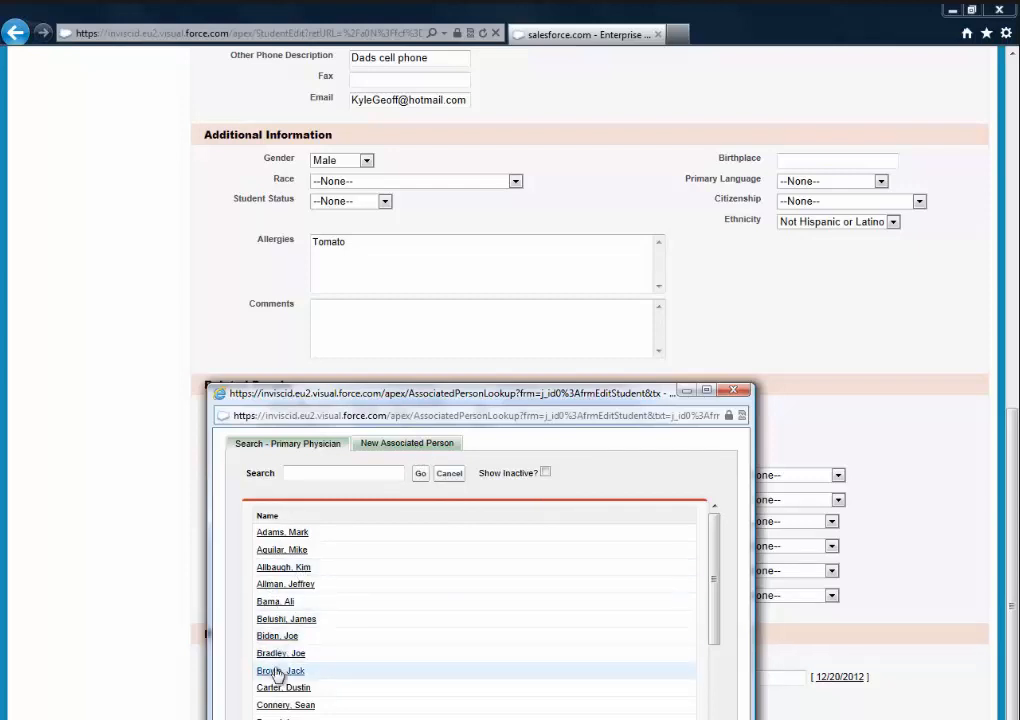
pyautogui.click(285, 584)
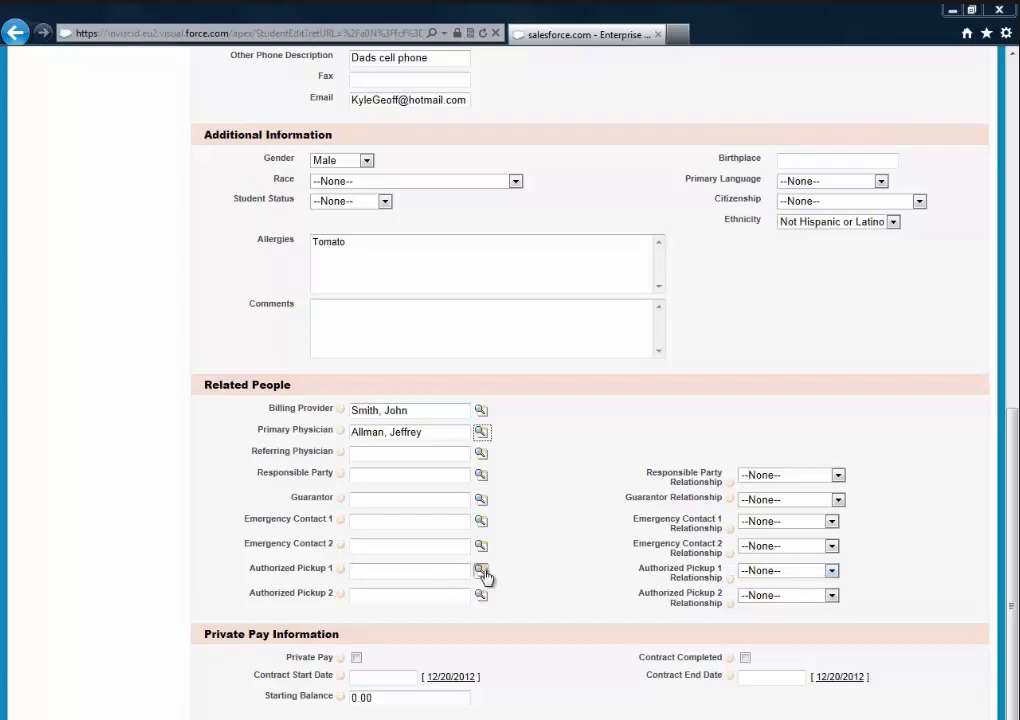
# - Create a new associated person as Emergency Contact 1 with relationship Mother
pyautogui.click(481, 522)
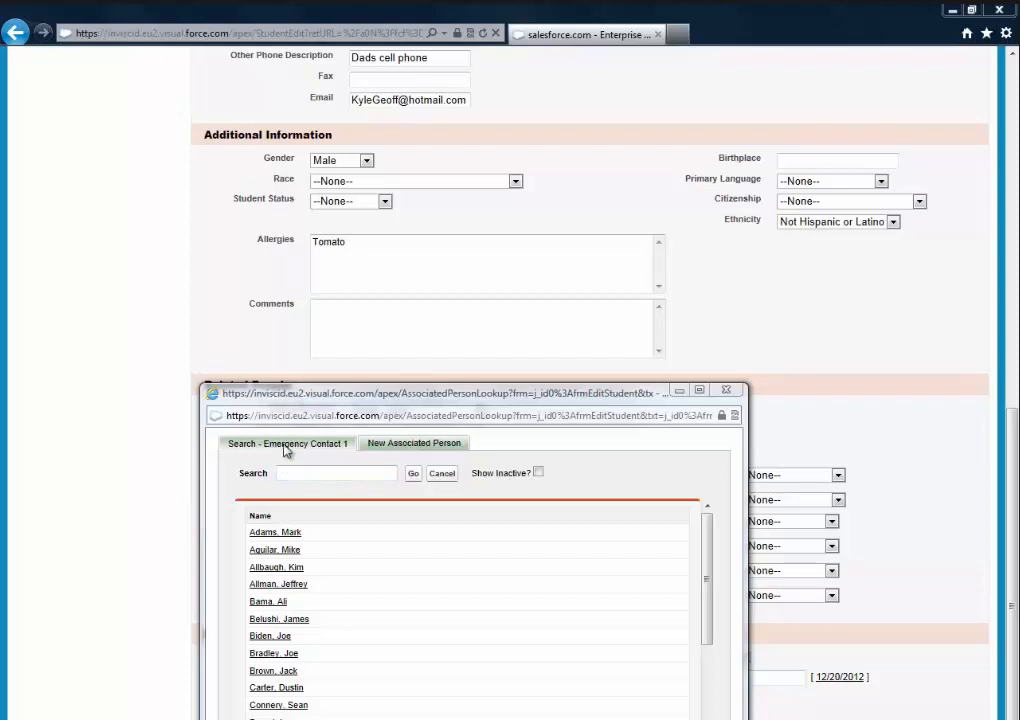
pyautogui.click(407, 451)
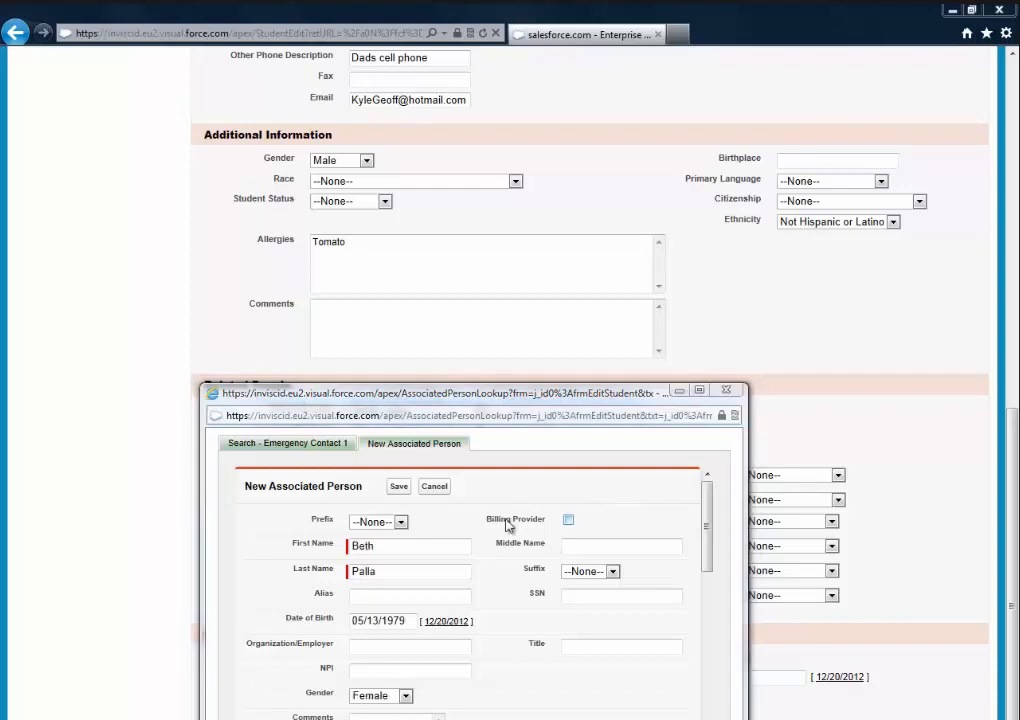
pyautogui.click(508, 522)
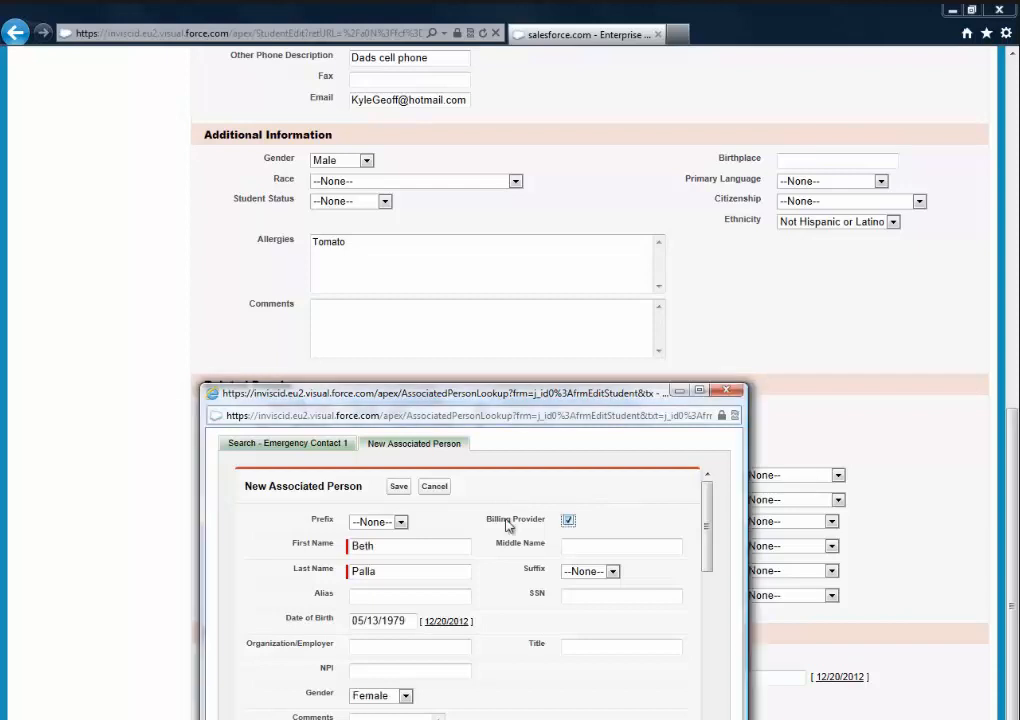
pyautogui.click(508, 524)
pyautogui.click(399, 487)
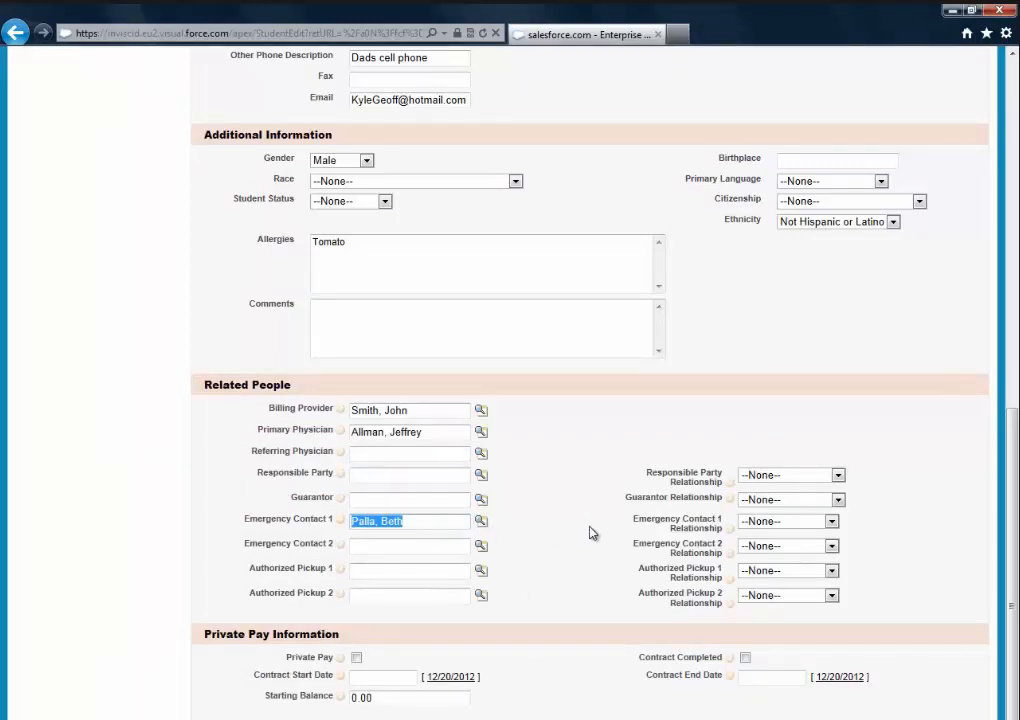
pyautogui.click(831, 521)
pyautogui.click(815, 547)
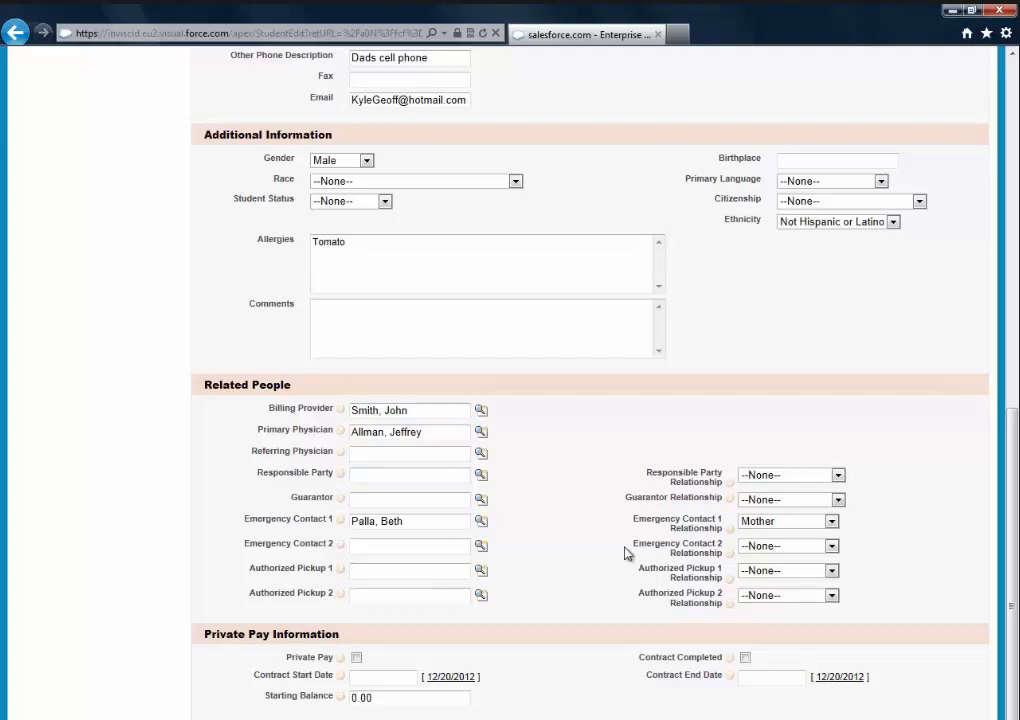
# - Pick the emergency contact as Authorized Pickup 1 with relationship Mother
pyautogui.click(481, 571)
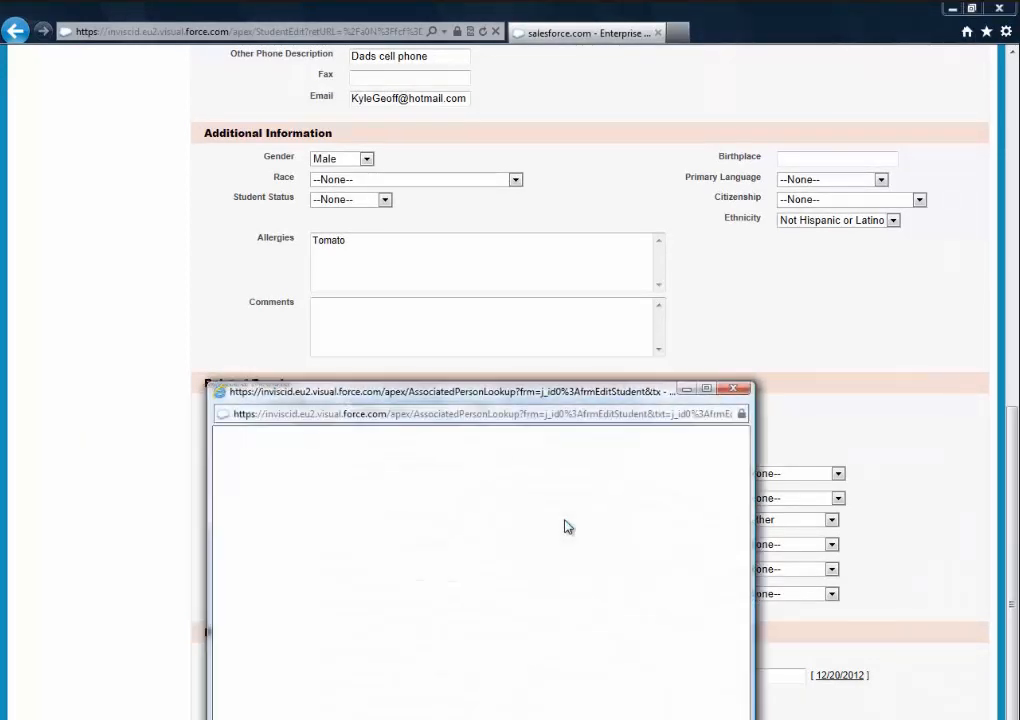
pyautogui.scroll(-6, 361, 549)
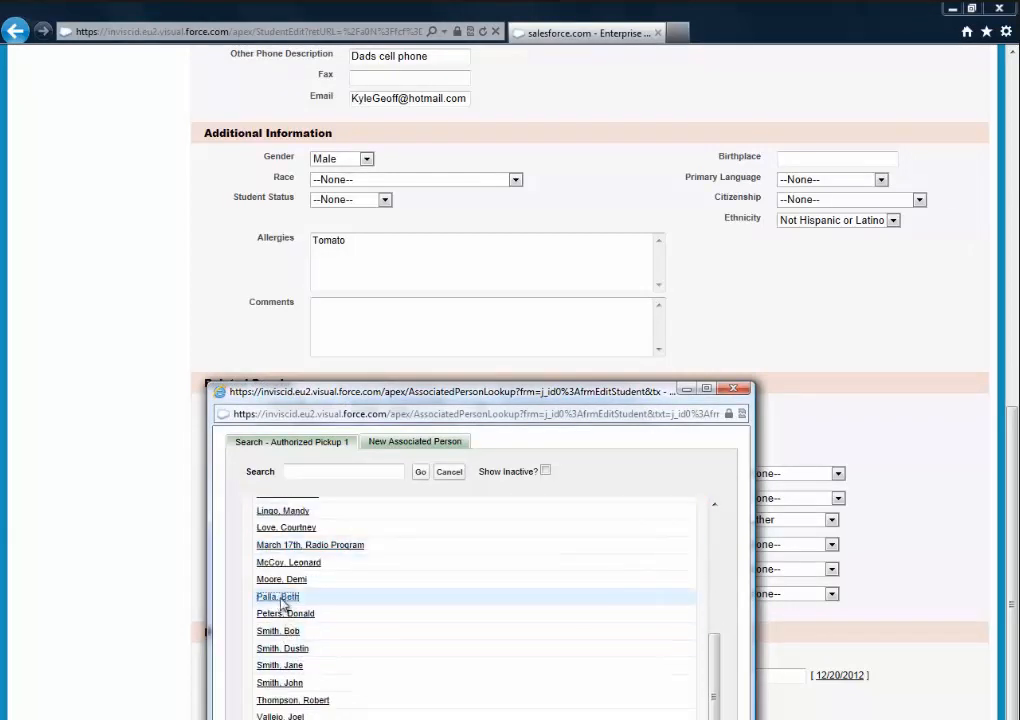
pyautogui.click(280, 597)
pyautogui.click(815, 569)
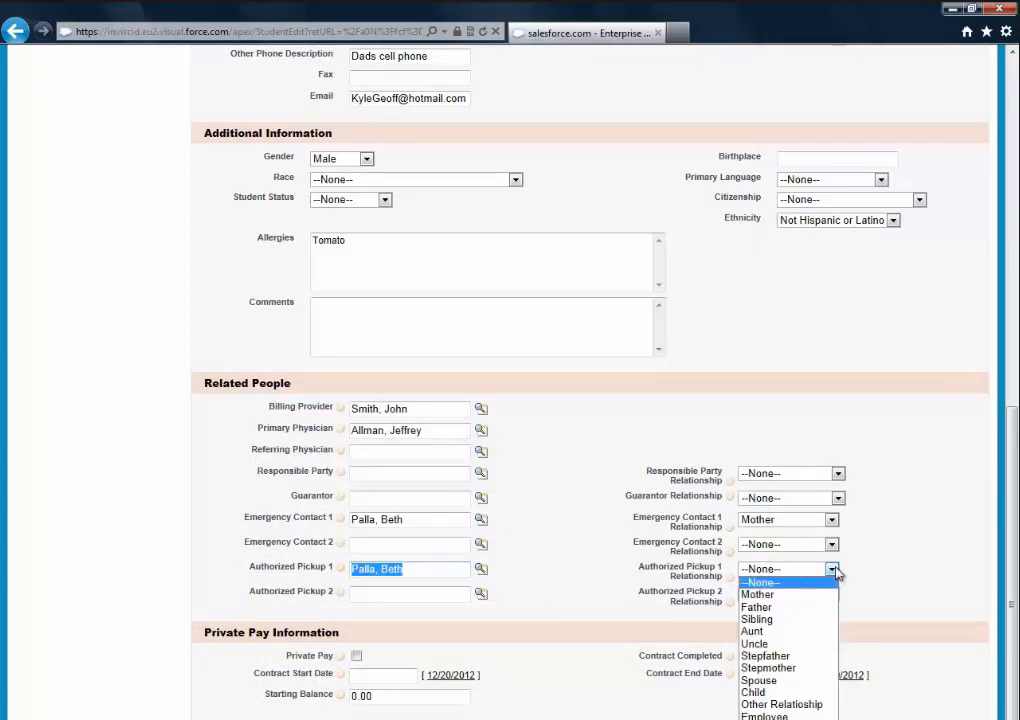
pyautogui.click(806, 597)
pyautogui.click(668, 572)
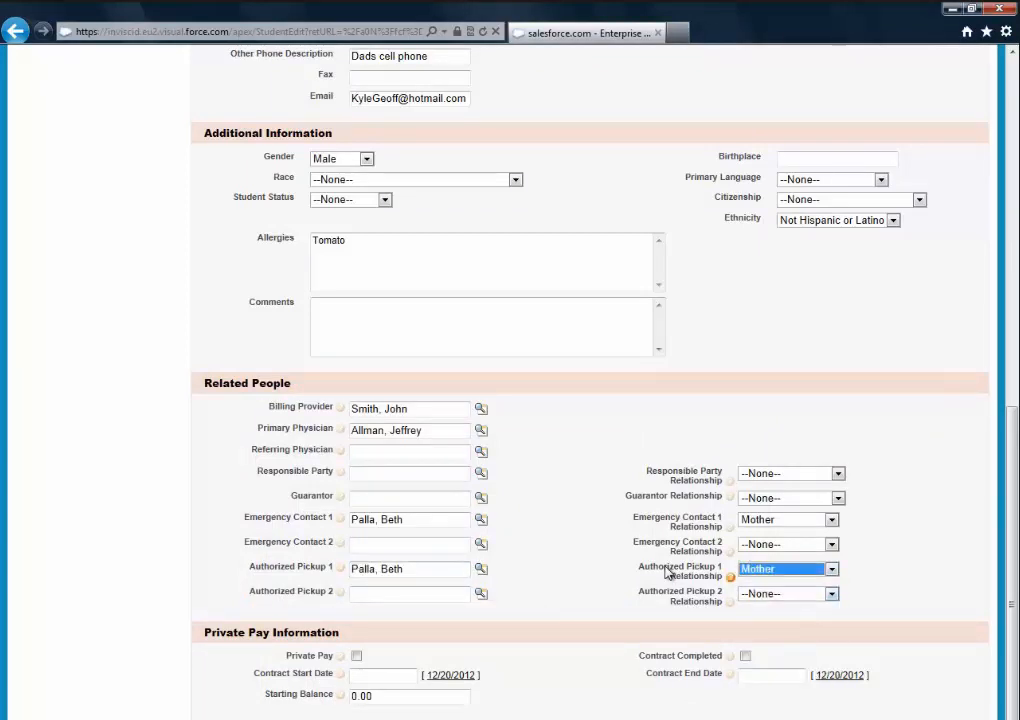
pyautogui.click(238, 584)
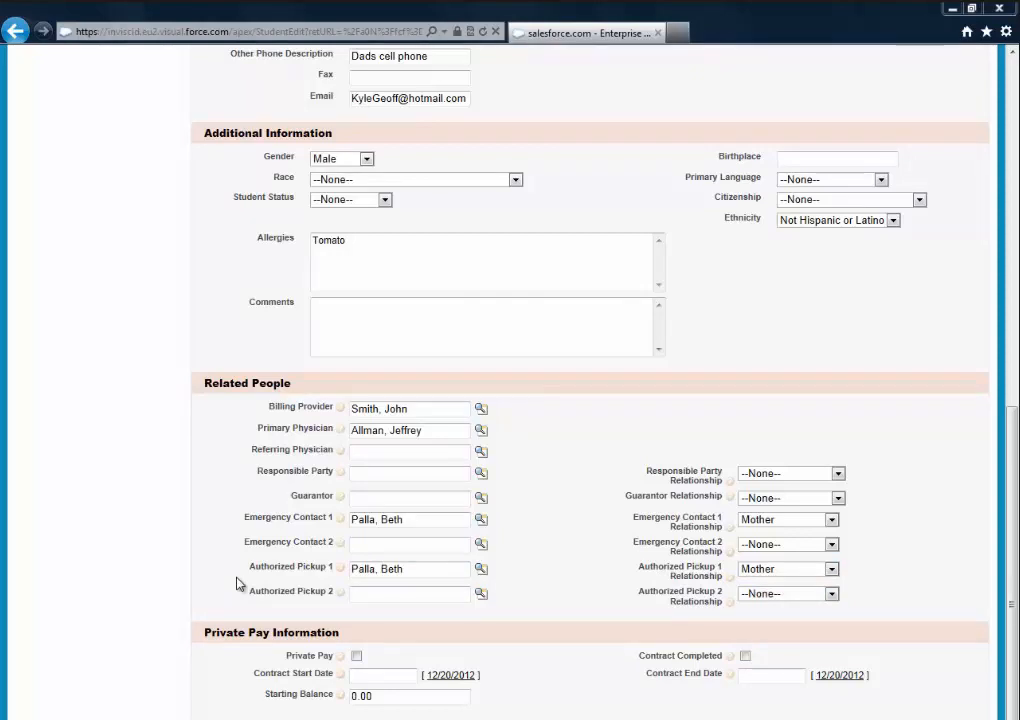
# - Tick the Private Pay and Contract Completed checkboxes on the student form
pyautogui.click(356, 656)
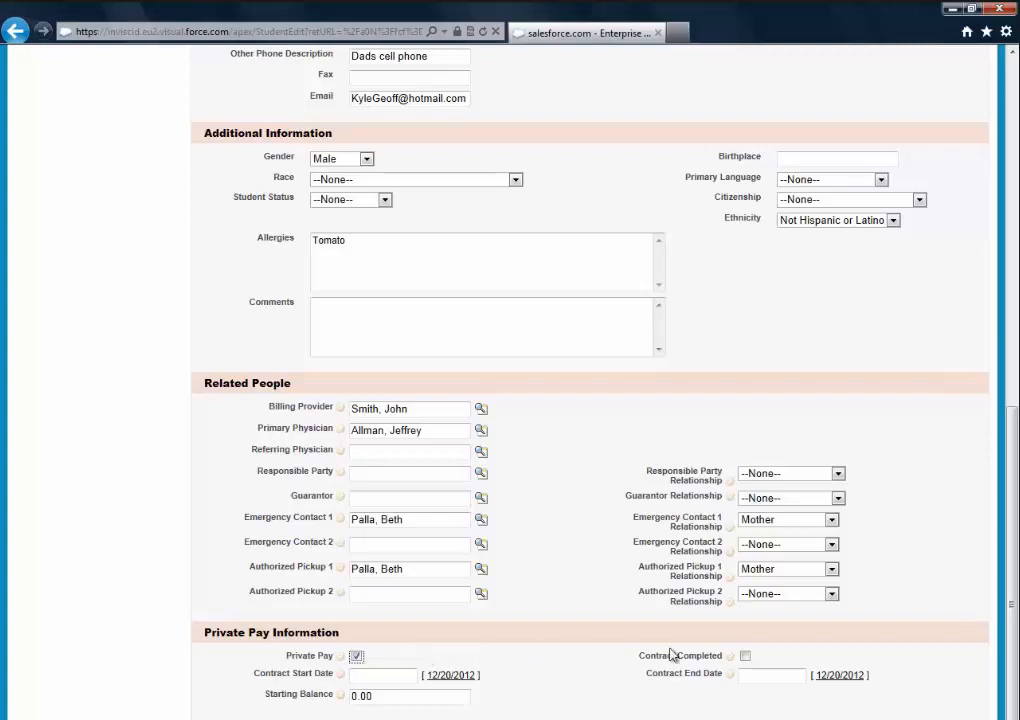
pyautogui.click(745, 657)
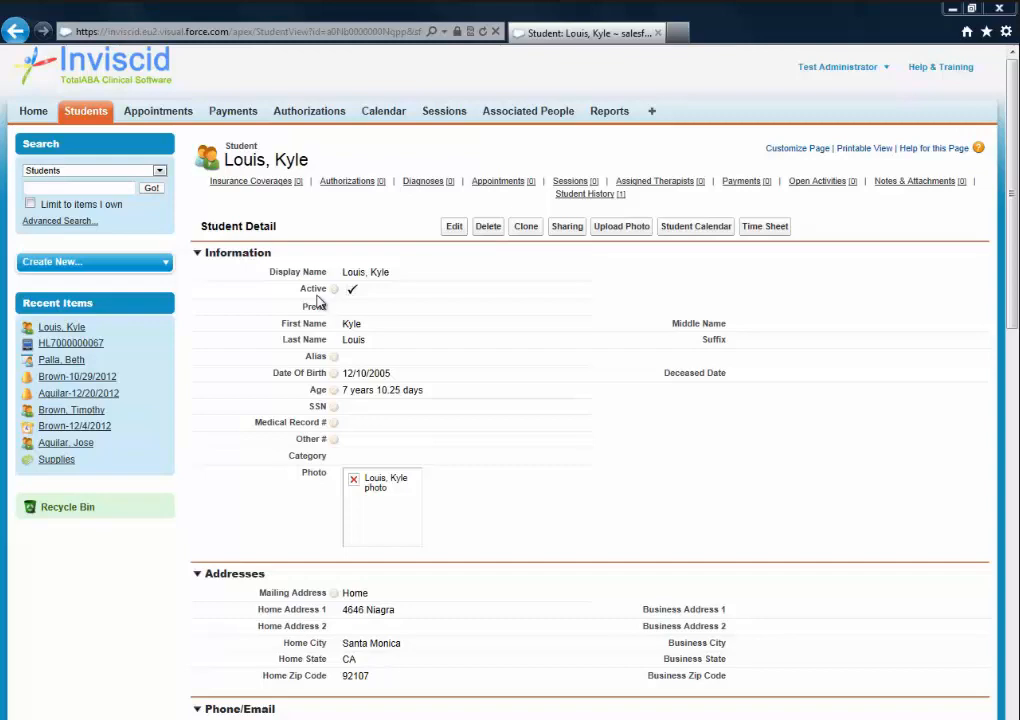
pyautogui.scroll(-8, 318, 302)
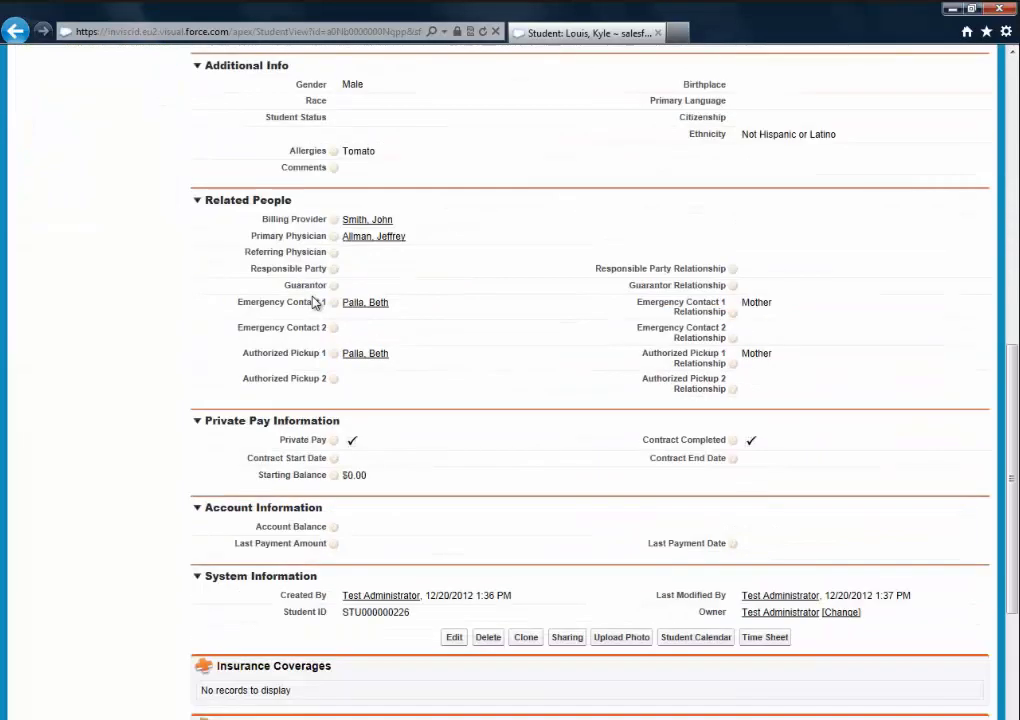
pyautogui.scroll(-3, 318, 302)
pyautogui.scroll(10, 314, 300)
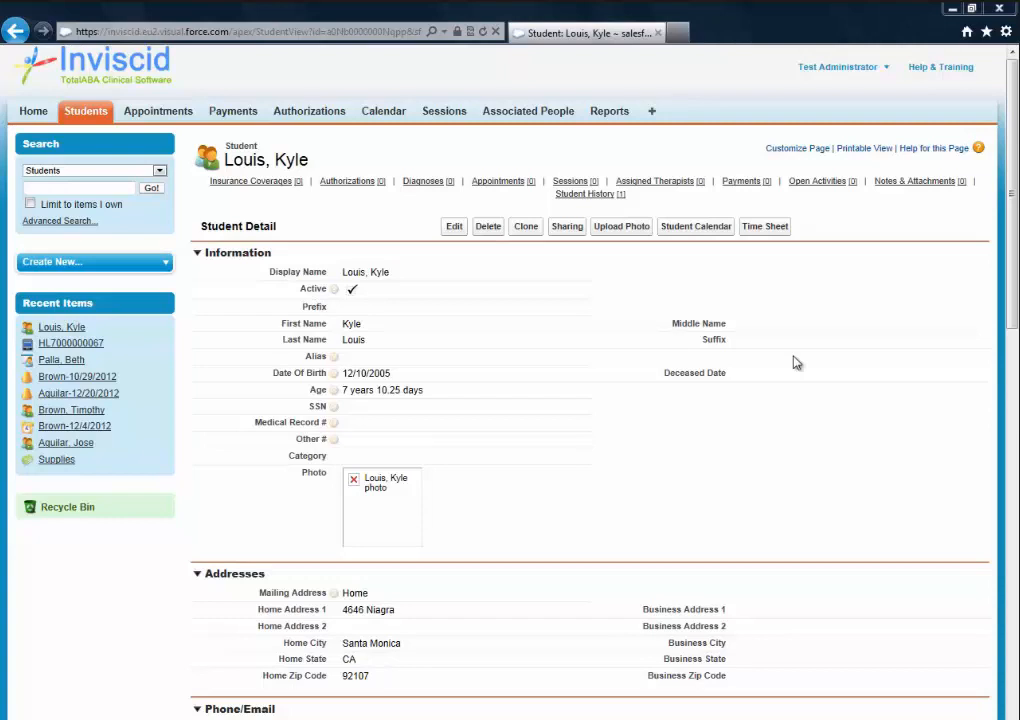
pyautogui.click(455, 228)
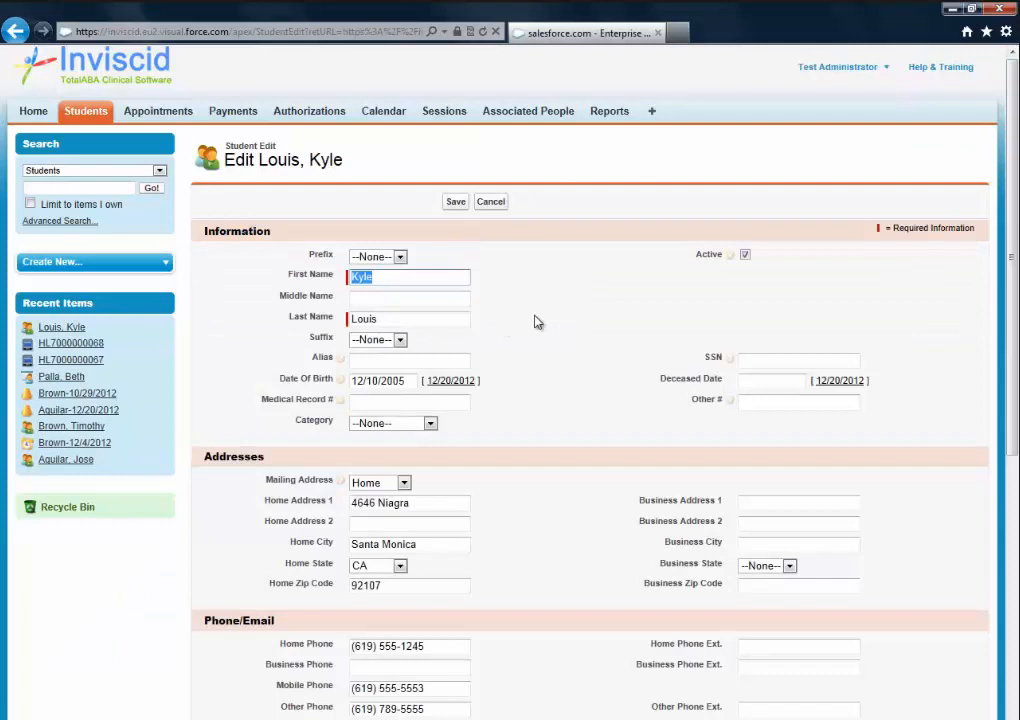
# - Save the reopened student record and return to its detail page
pyautogui.click(456, 203)
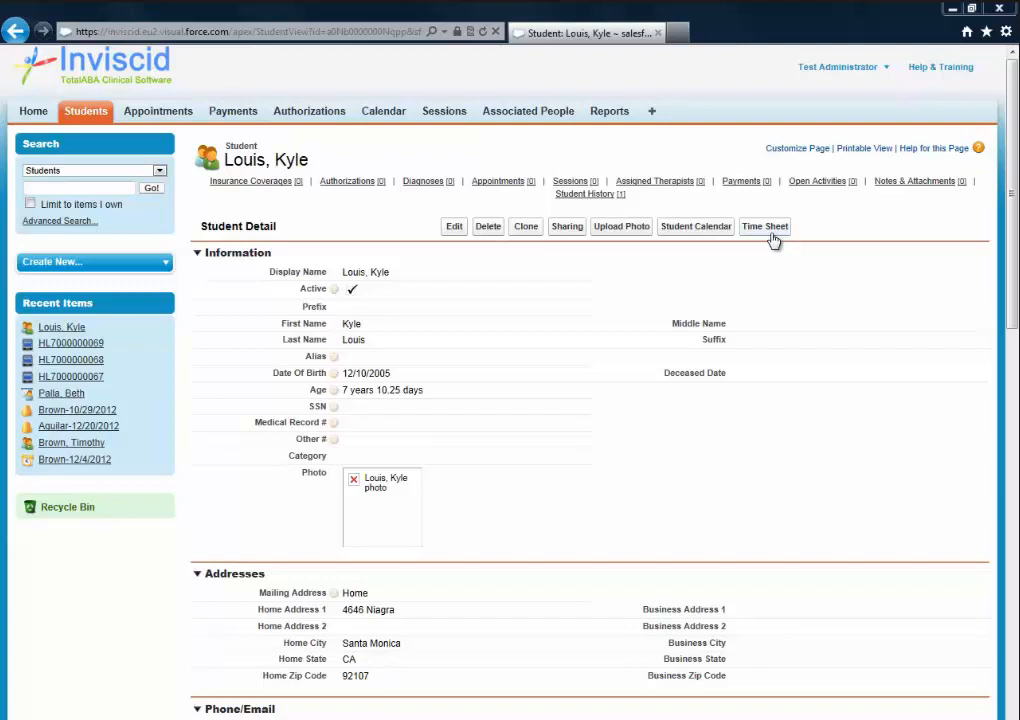
pyautogui.scroll(-1, 857, 403)
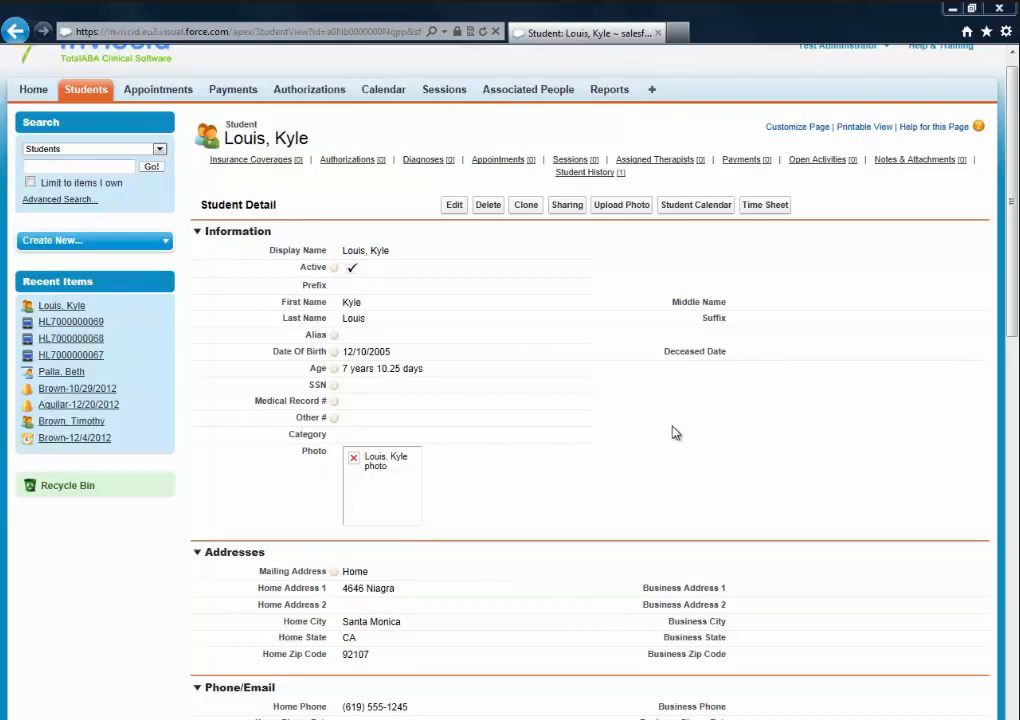
pyautogui.scroll(-5, 673, 428)
pyautogui.scroll(-4, 671, 418)
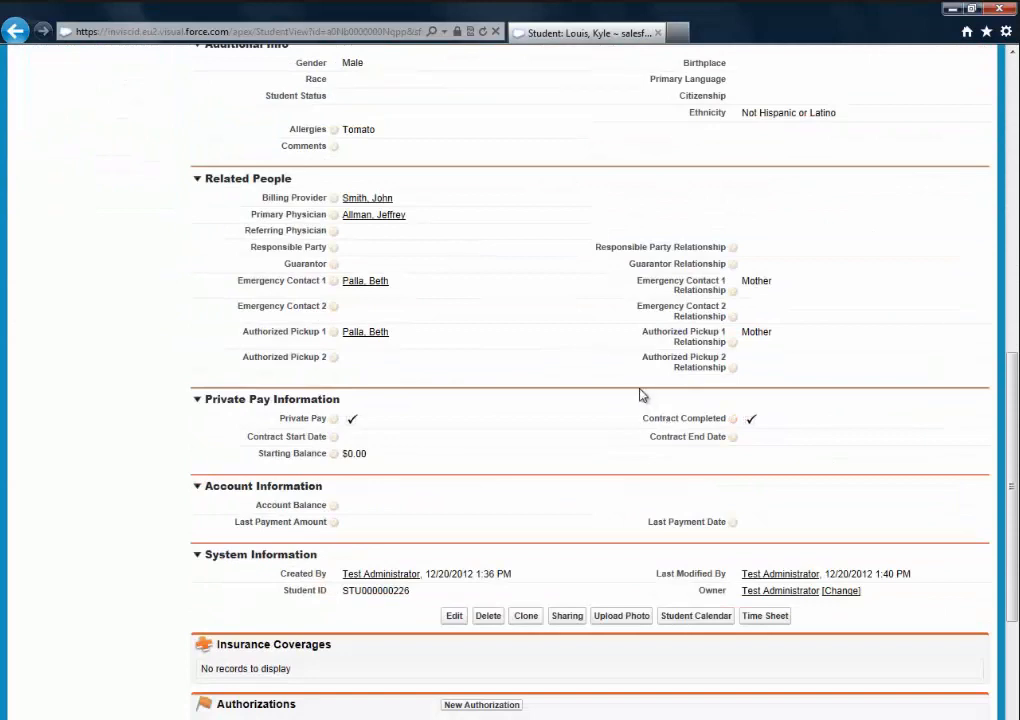
pyautogui.scroll(-3, 640, 430)
pyautogui.scroll(-3, 622, 426)
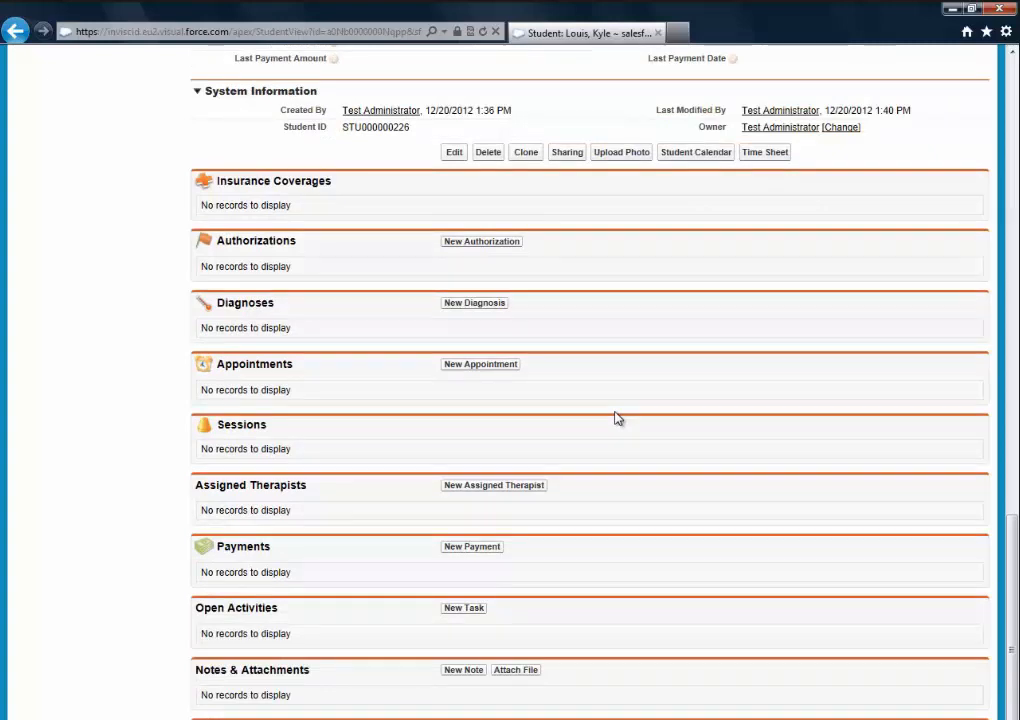
pyautogui.scroll(1, 650, 400)
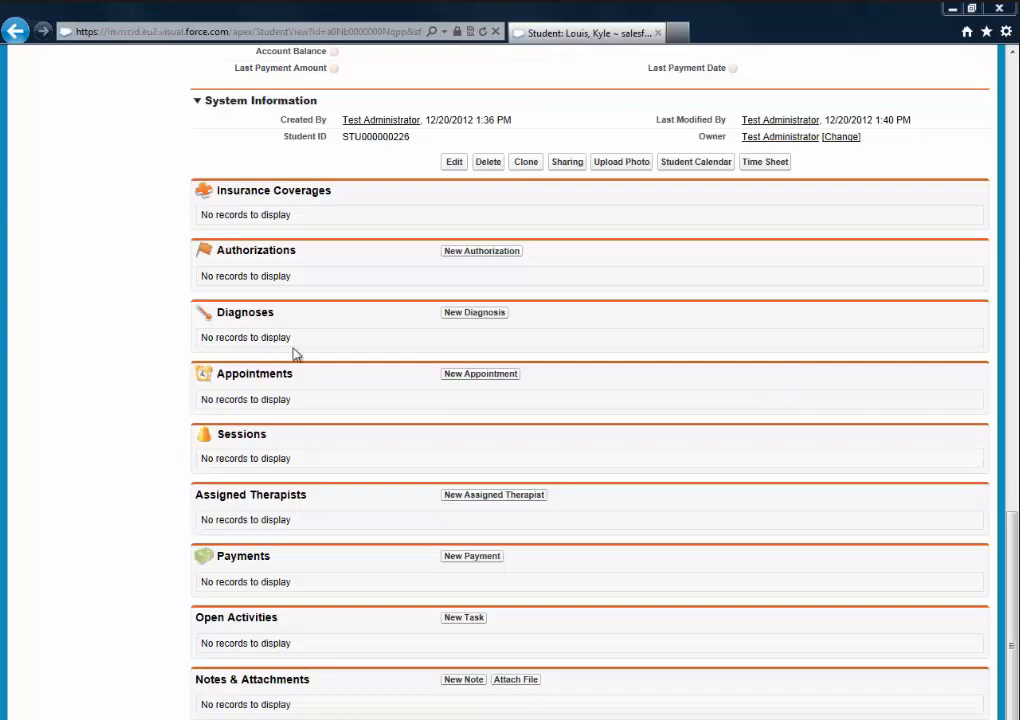
# - Start a new diagnosis for the student from the Diagnoses related list
pyautogui.click(474, 313)
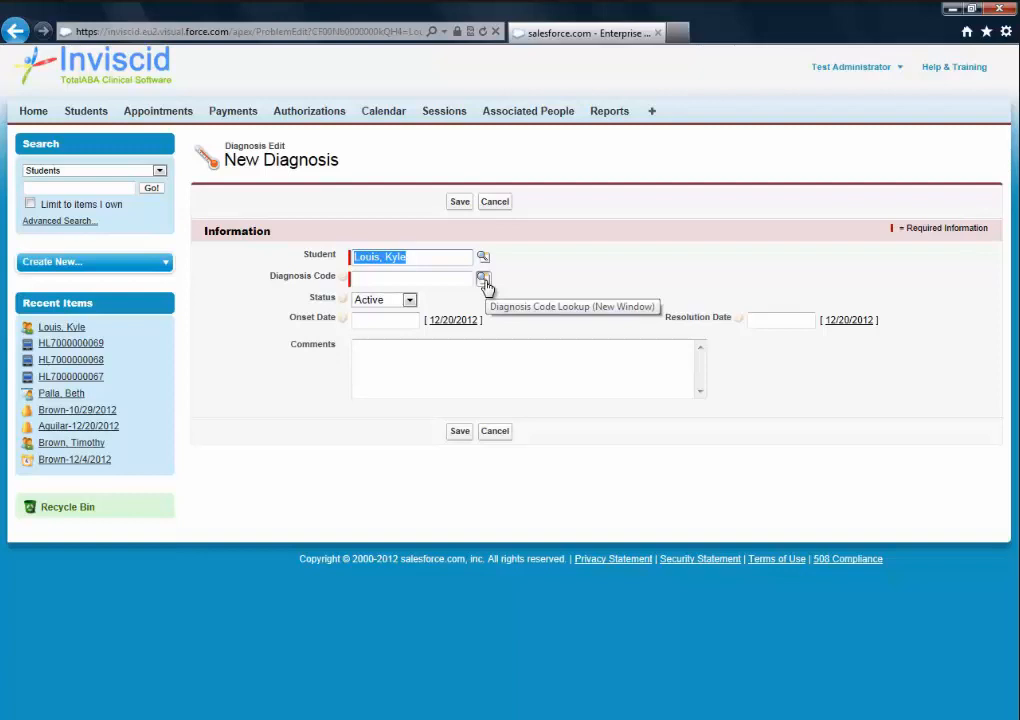
# - Choose diagnosis code 299.00 Autistic Disorder, save it, and return to the student's record
pyautogui.click(484, 281)
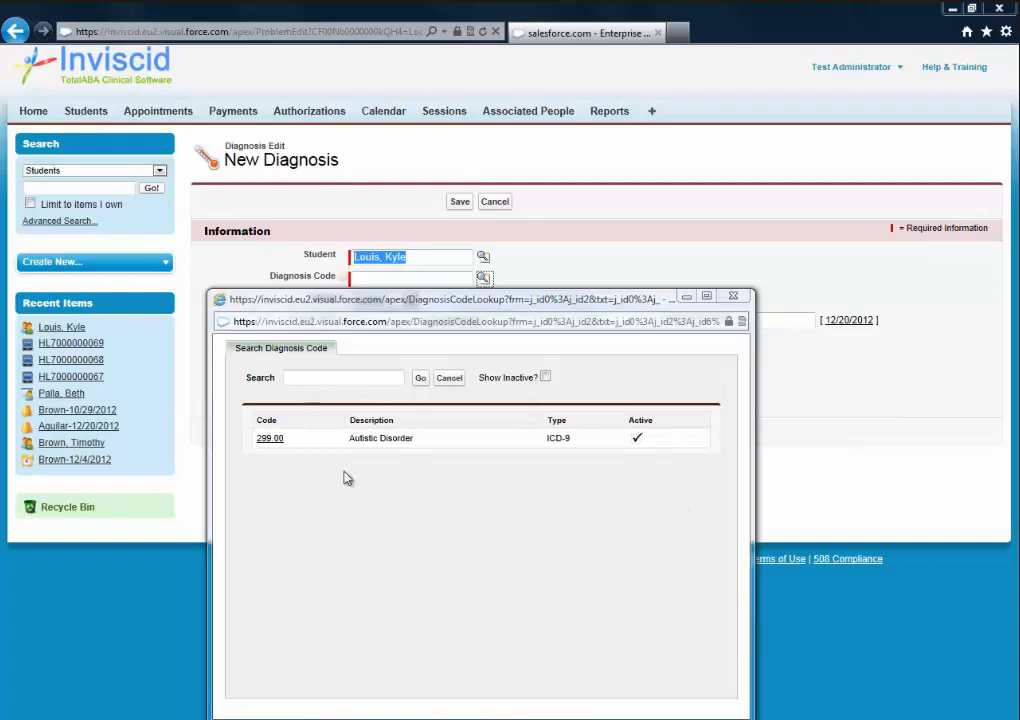
pyautogui.click(269, 440)
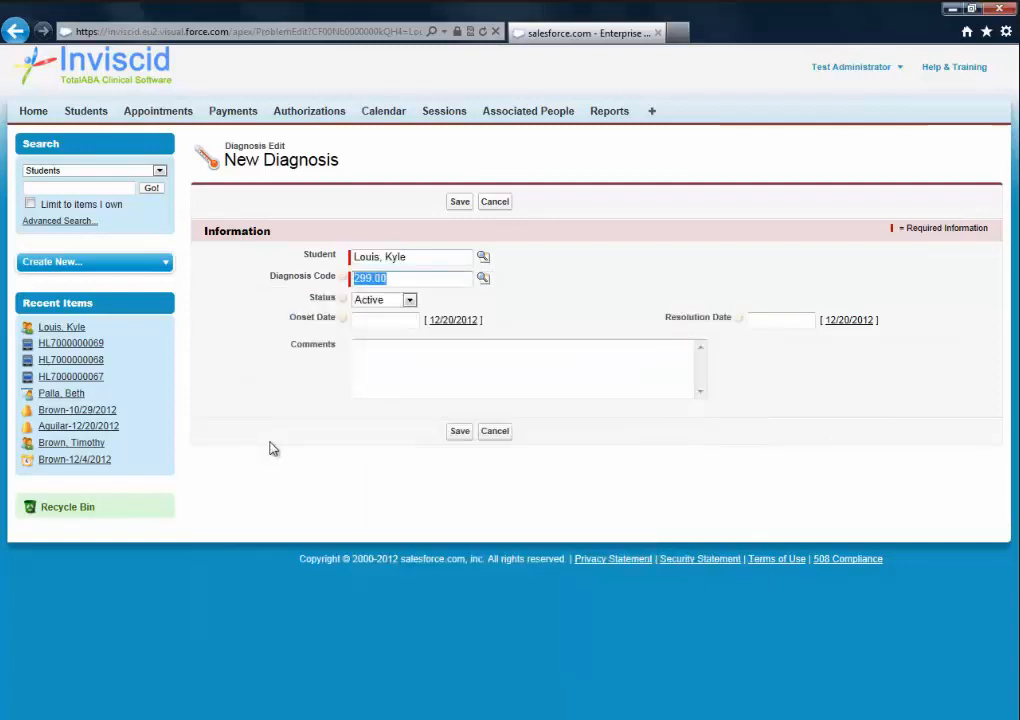
pyautogui.click(548, 383)
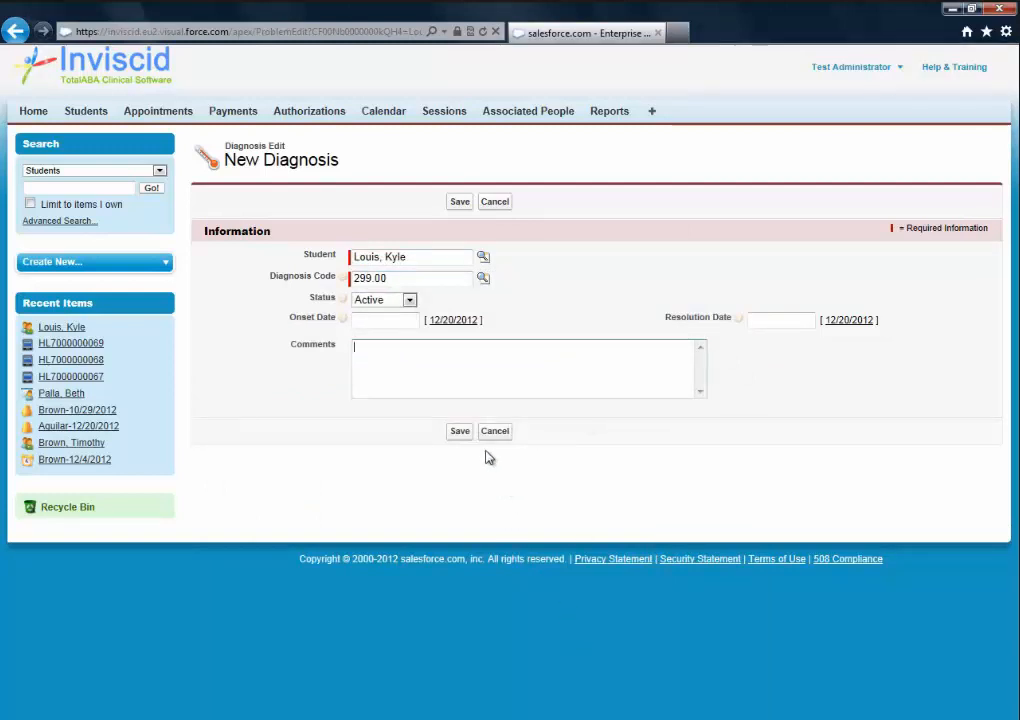
pyautogui.click(461, 434)
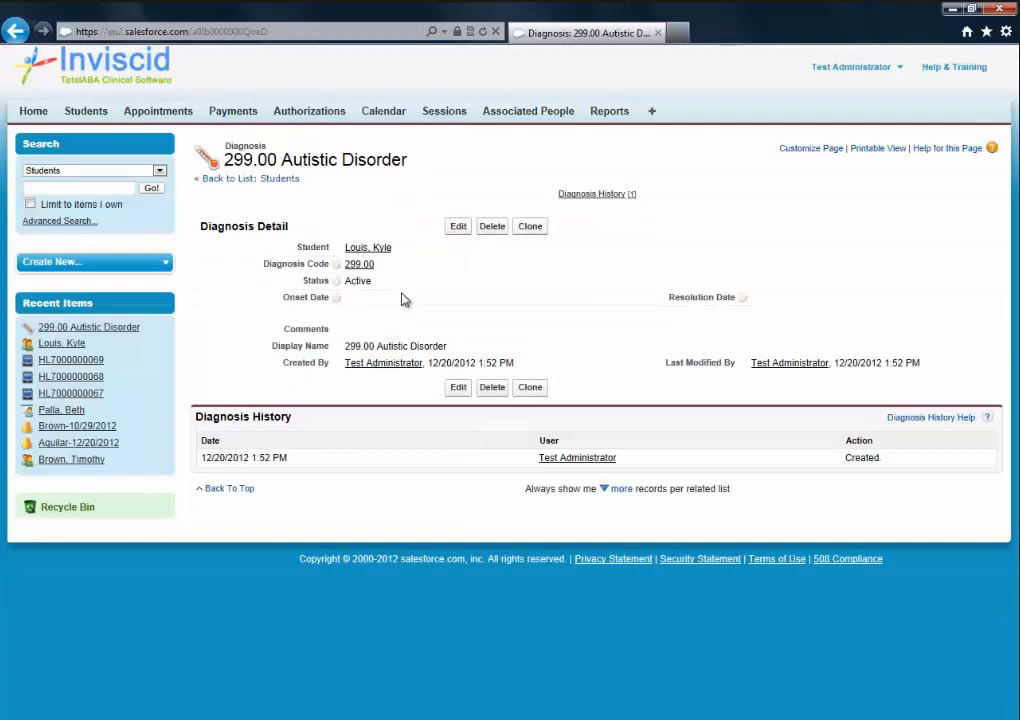
pyautogui.click(380, 249)
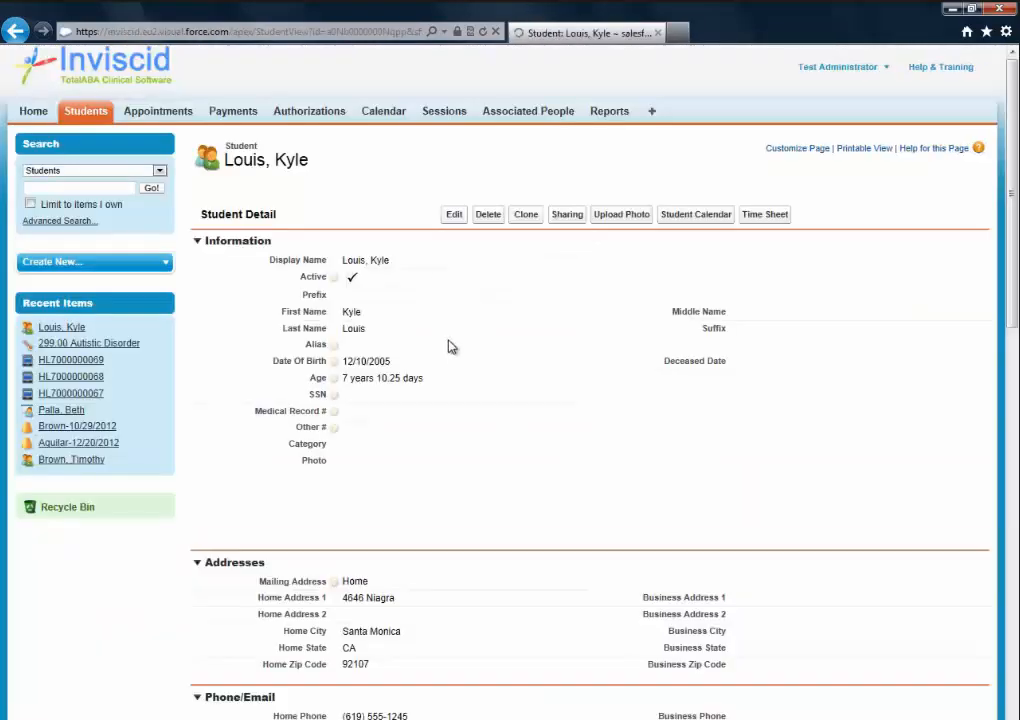
pyautogui.scroll(-10, 455, 349)
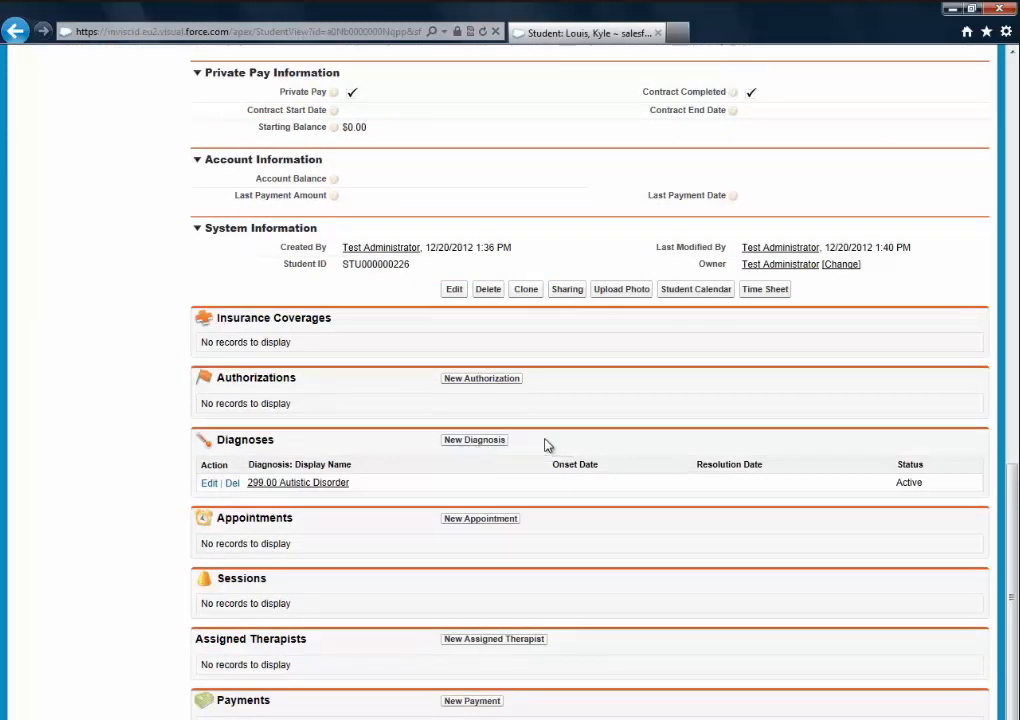
pyautogui.scroll(-3, 546, 445)
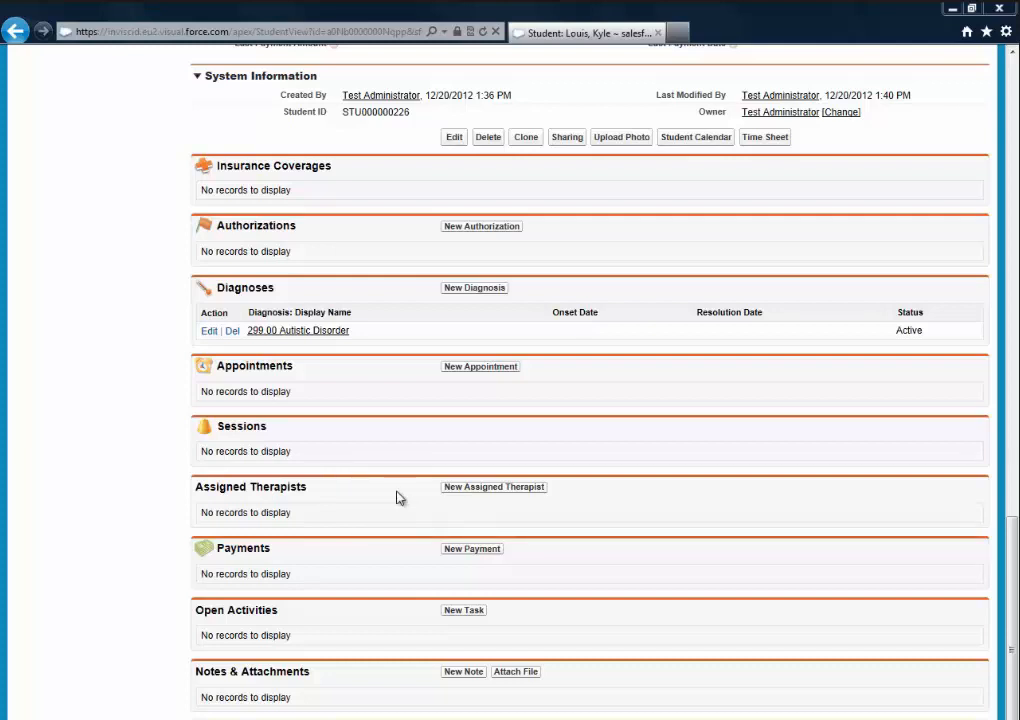
# - Add a new assigned-therapist entry for Test BCBA, save it, and return to the student
pyautogui.click(499, 494)
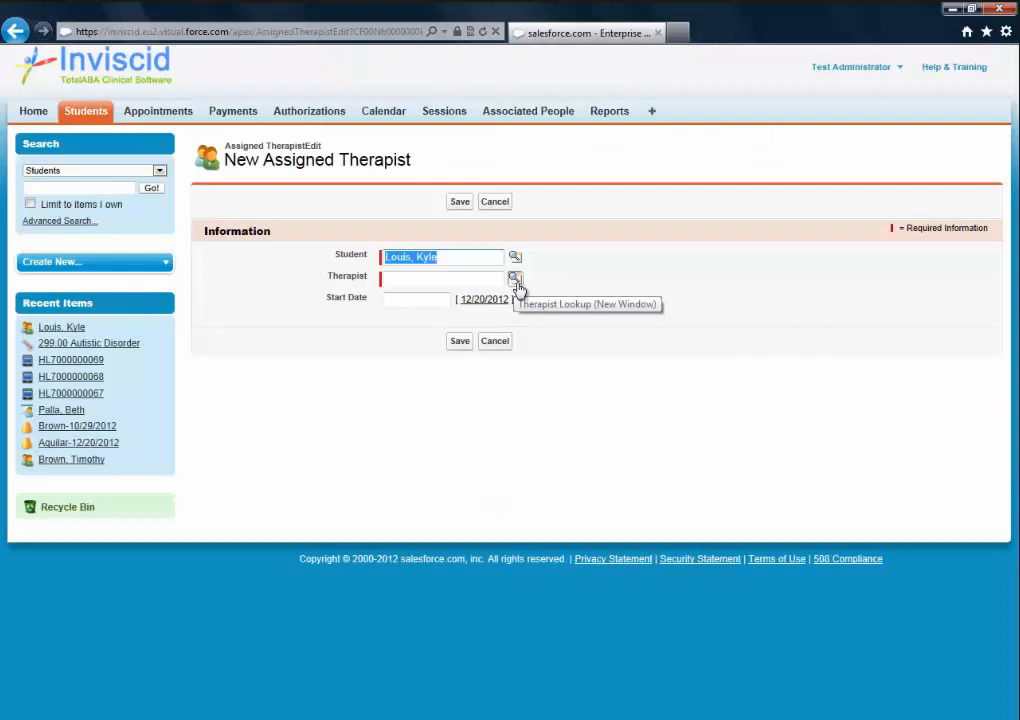
pyautogui.click(515, 279)
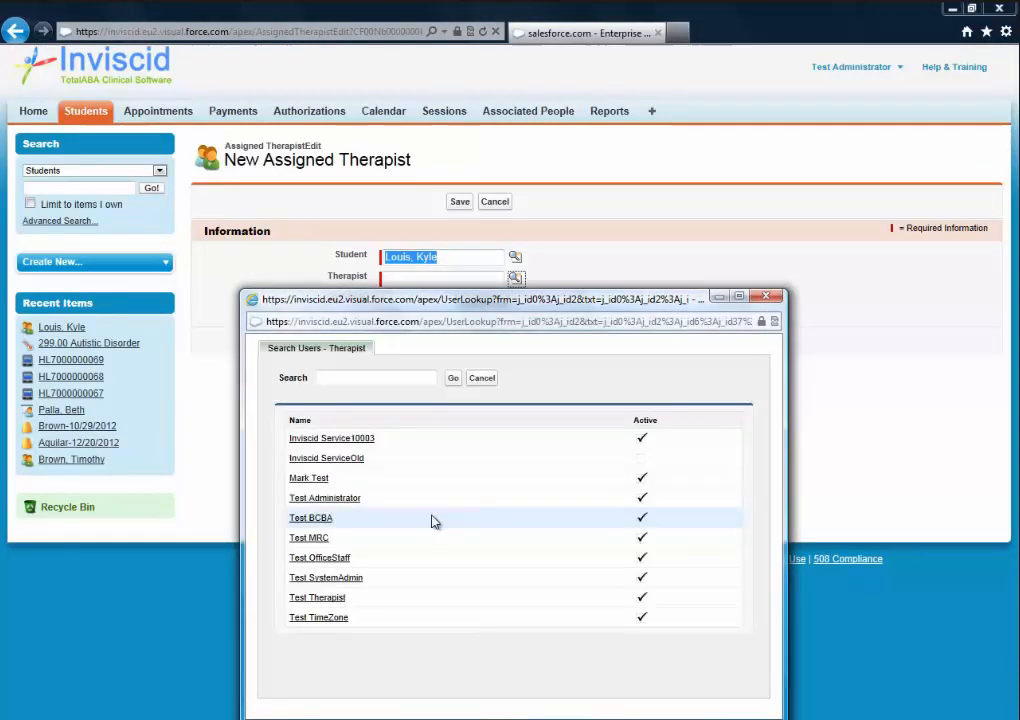
pyautogui.click(314, 518)
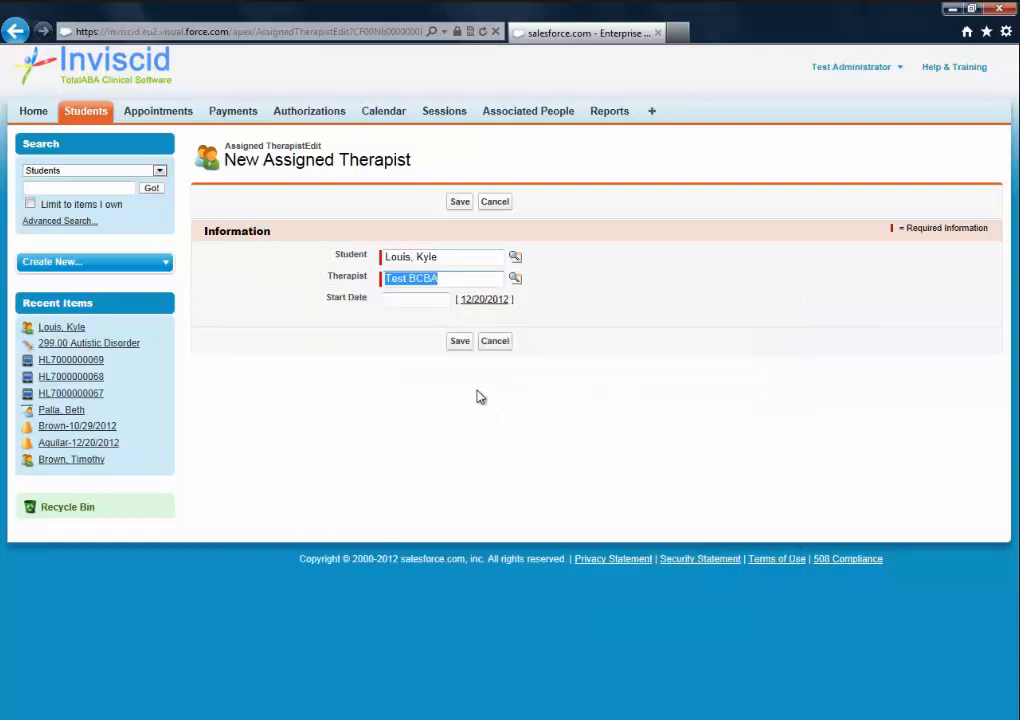
pyautogui.click(458, 342)
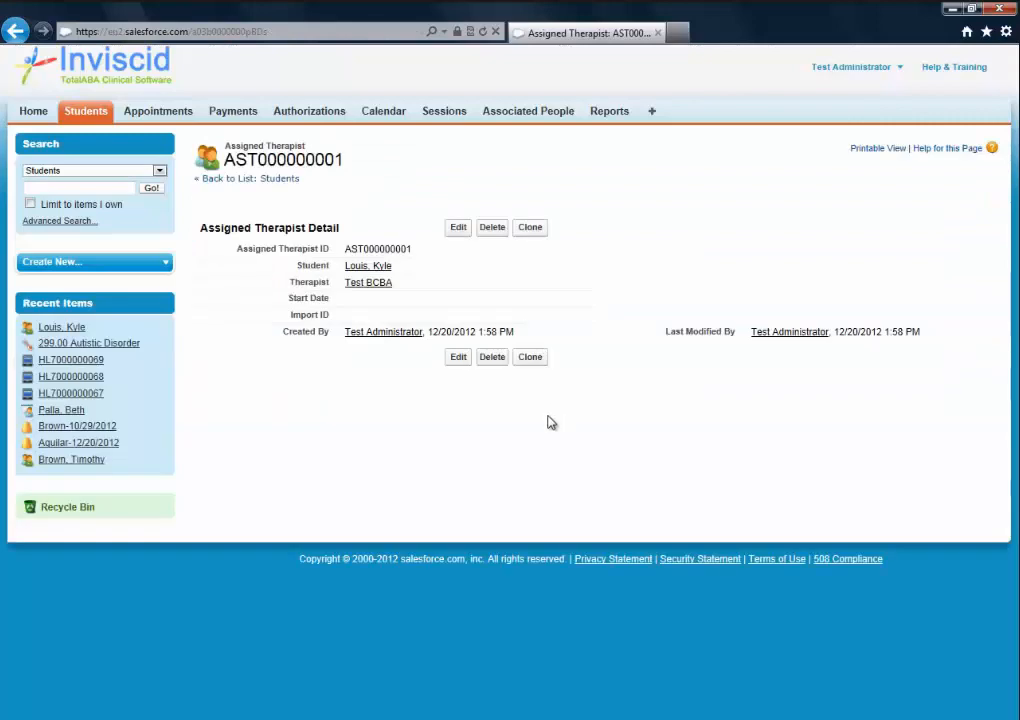
pyautogui.click(368, 267)
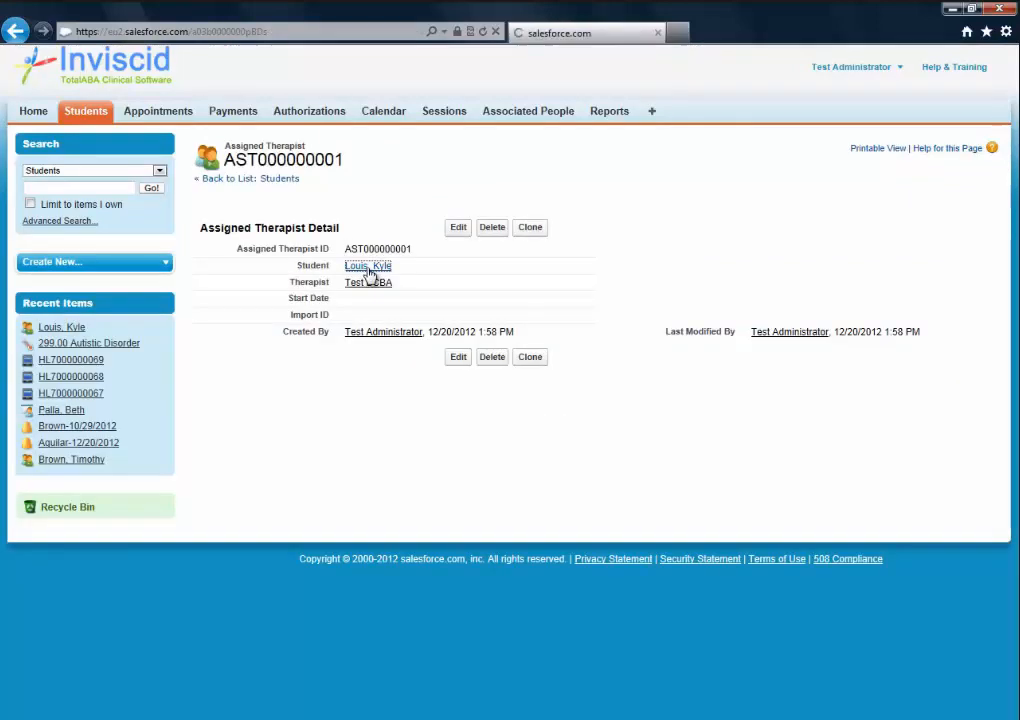
pyautogui.scroll(-12, 444, 392)
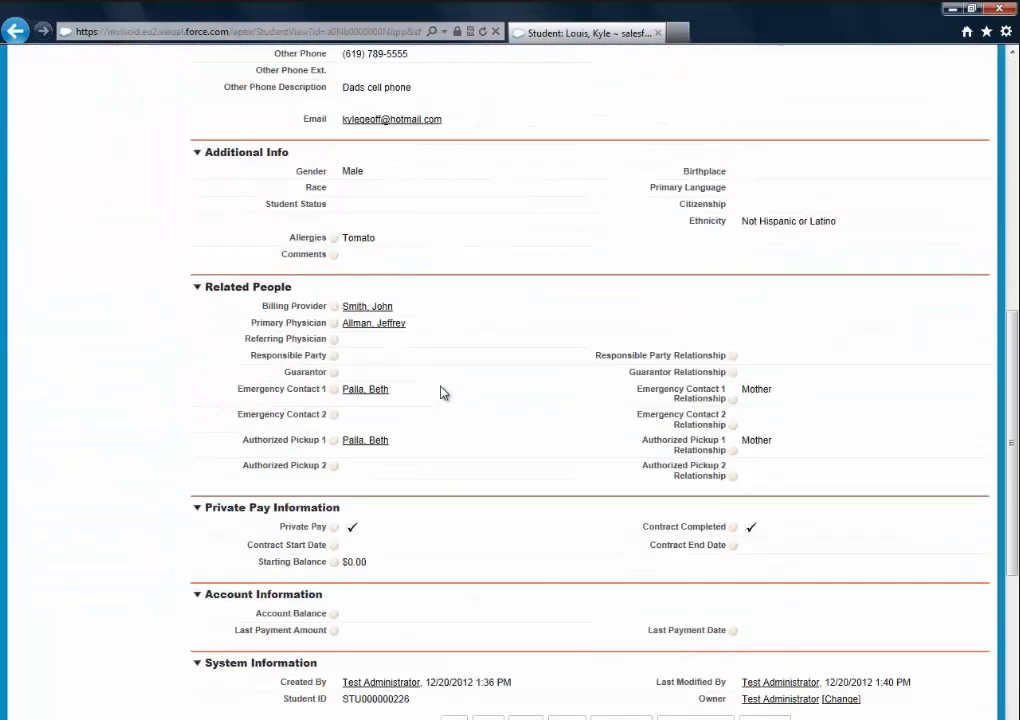
pyautogui.scroll(-1, 447, 392)
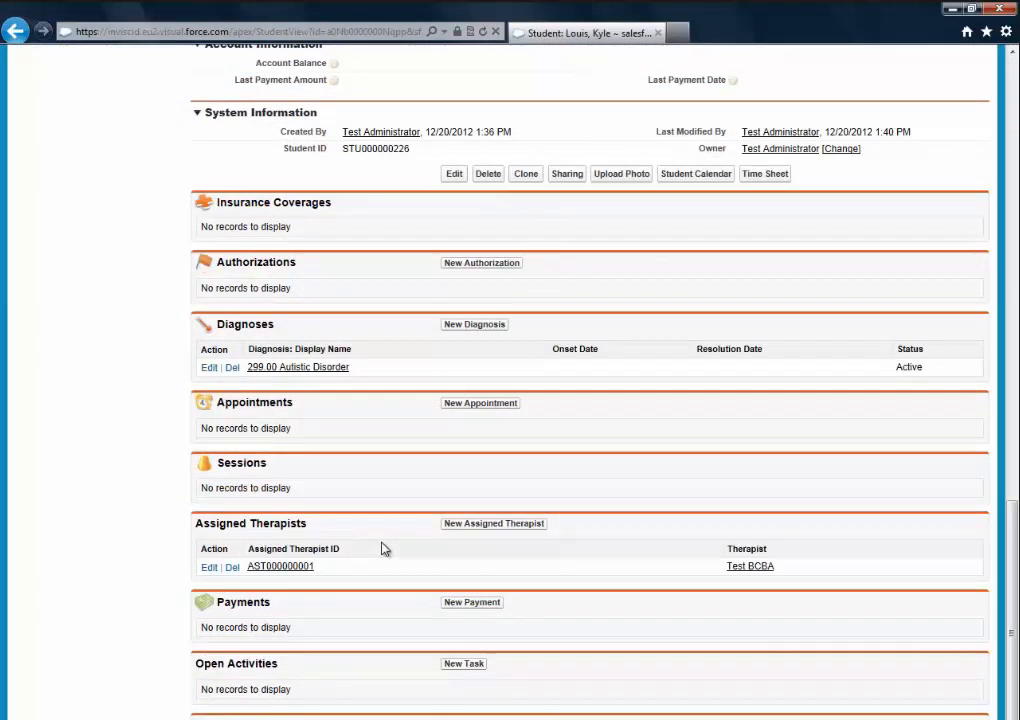
pyautogui.scroll(-2, 383, 548)
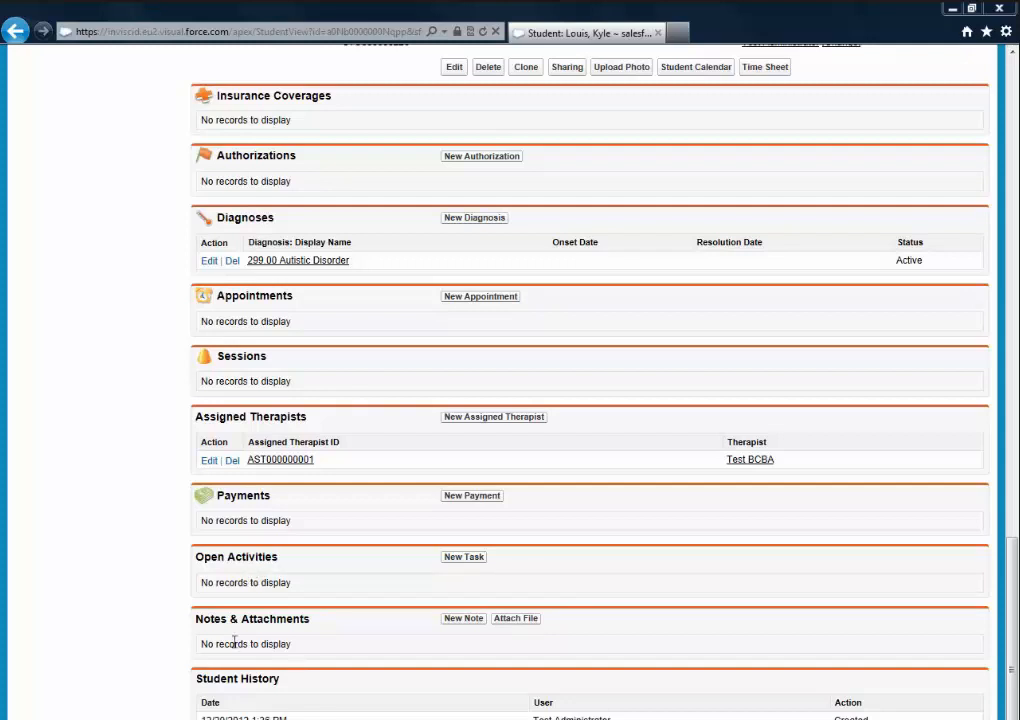
pyautogui.moveTo(201, 621); pyautogui.dragTo(281, 622)
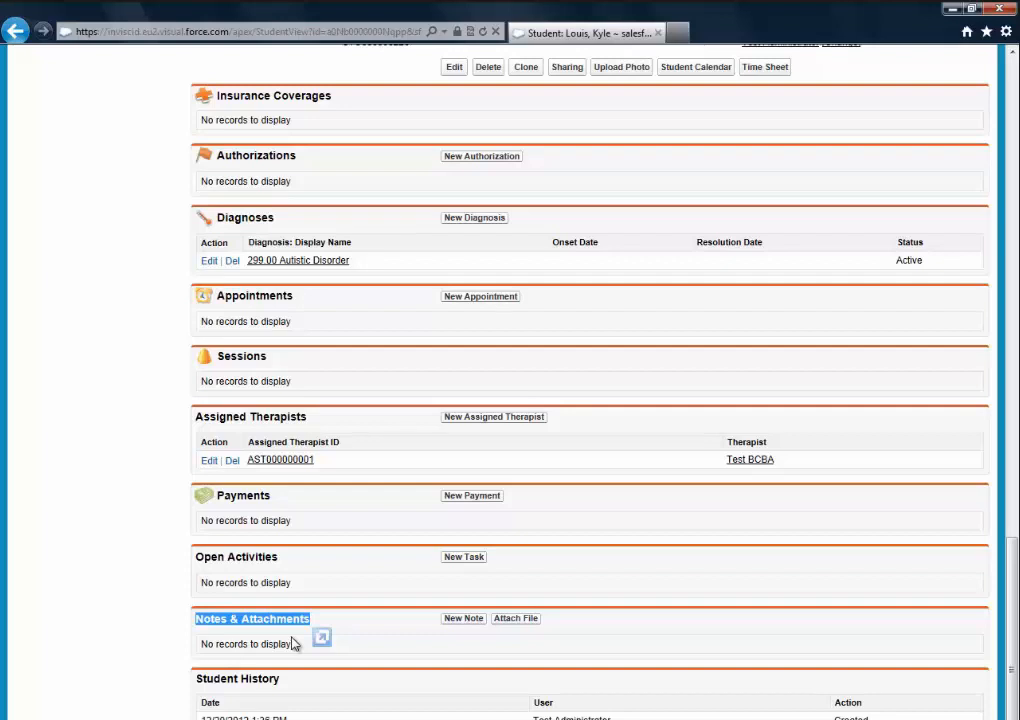
pyautogui.click(377, 636)
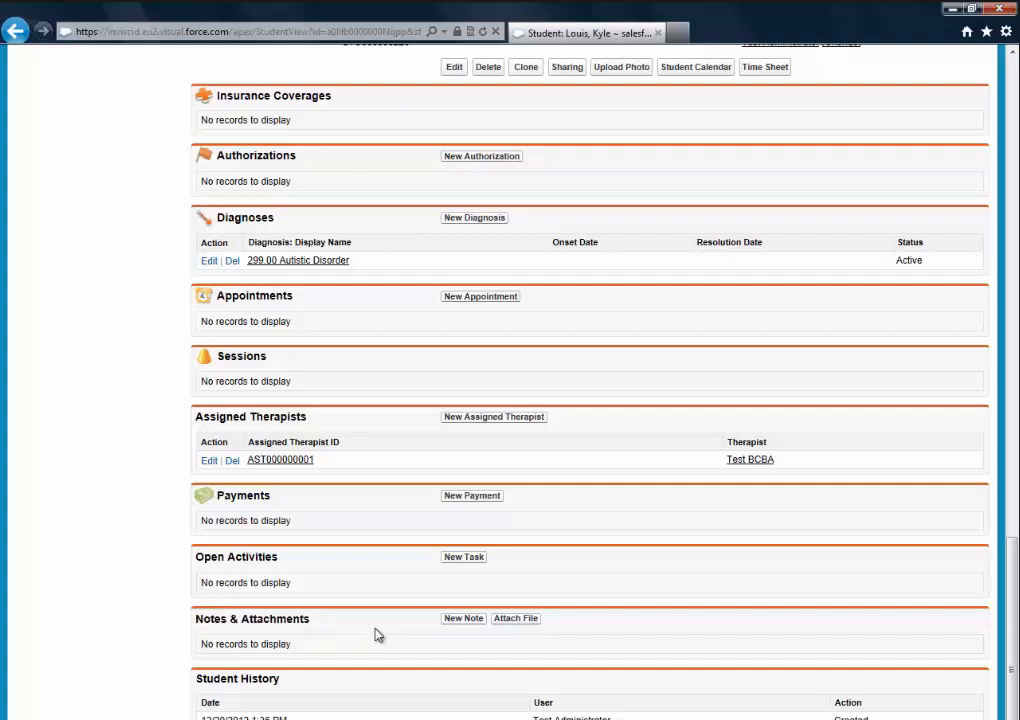
pyautogui.click(464, 620)
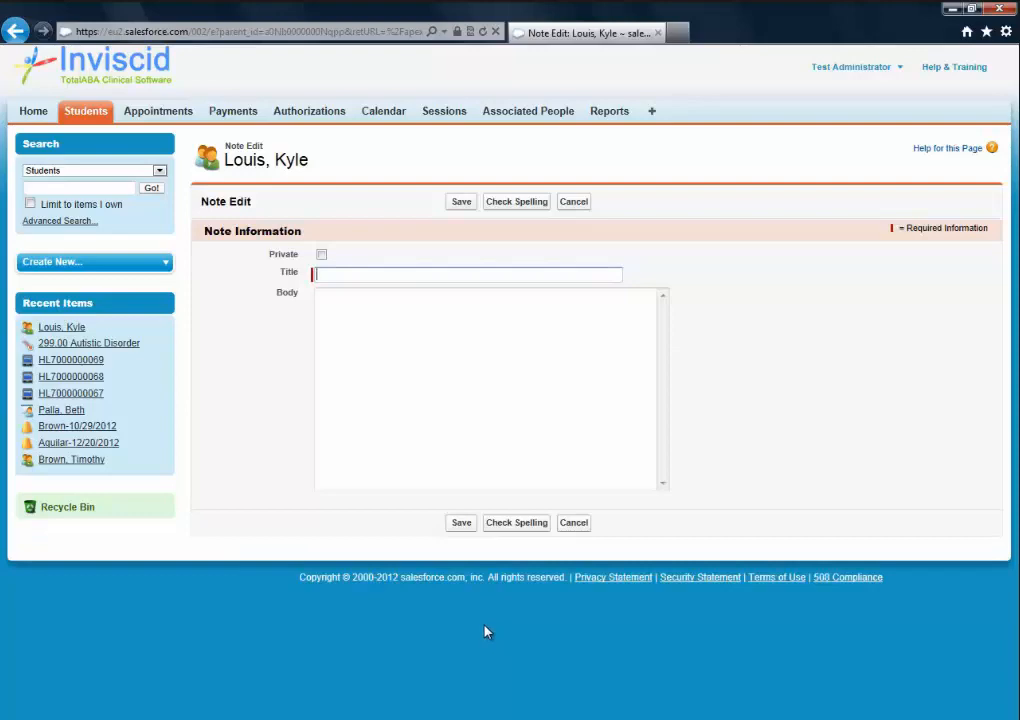
pyautogui.click(574, 523)
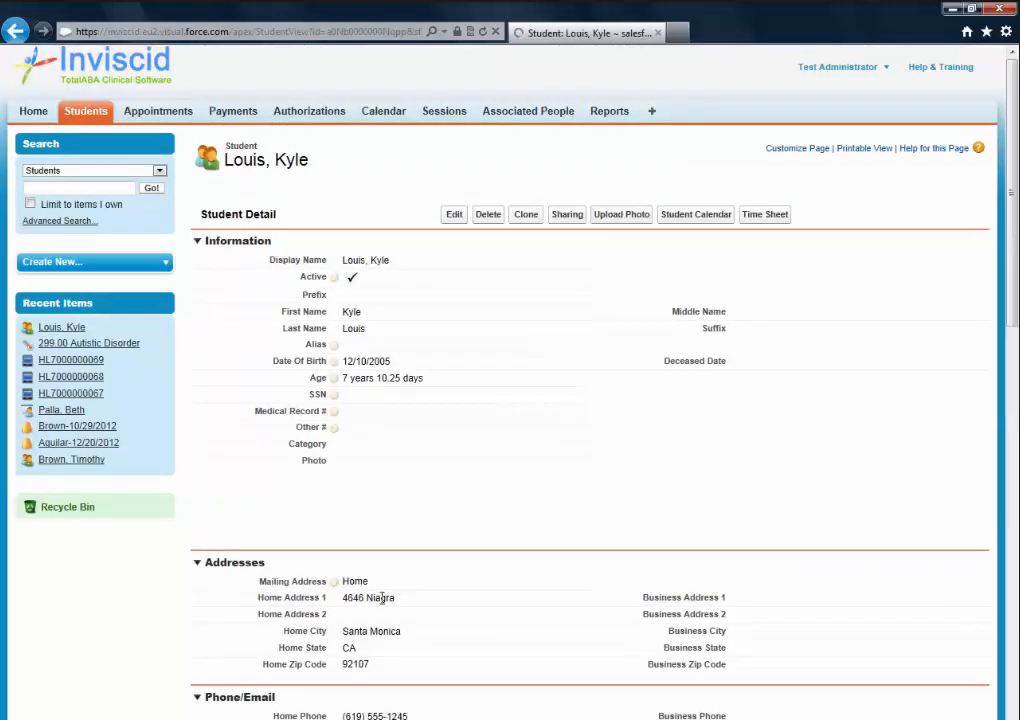
pyautogui.scroll(-12, 385, 600)
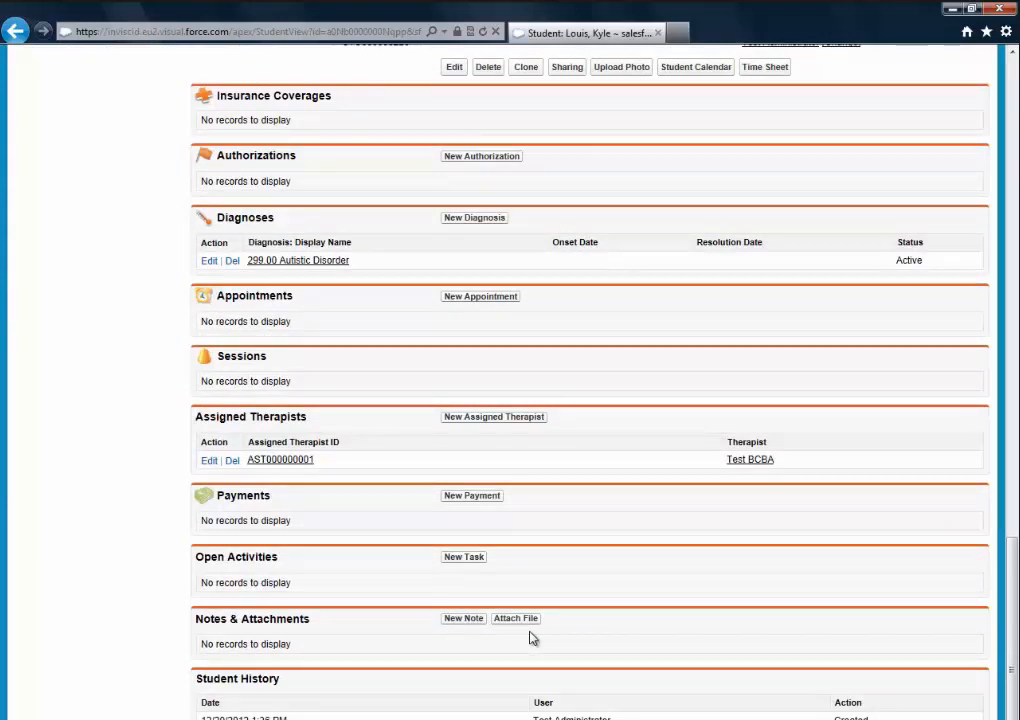
pyautogui.click(516, 619)
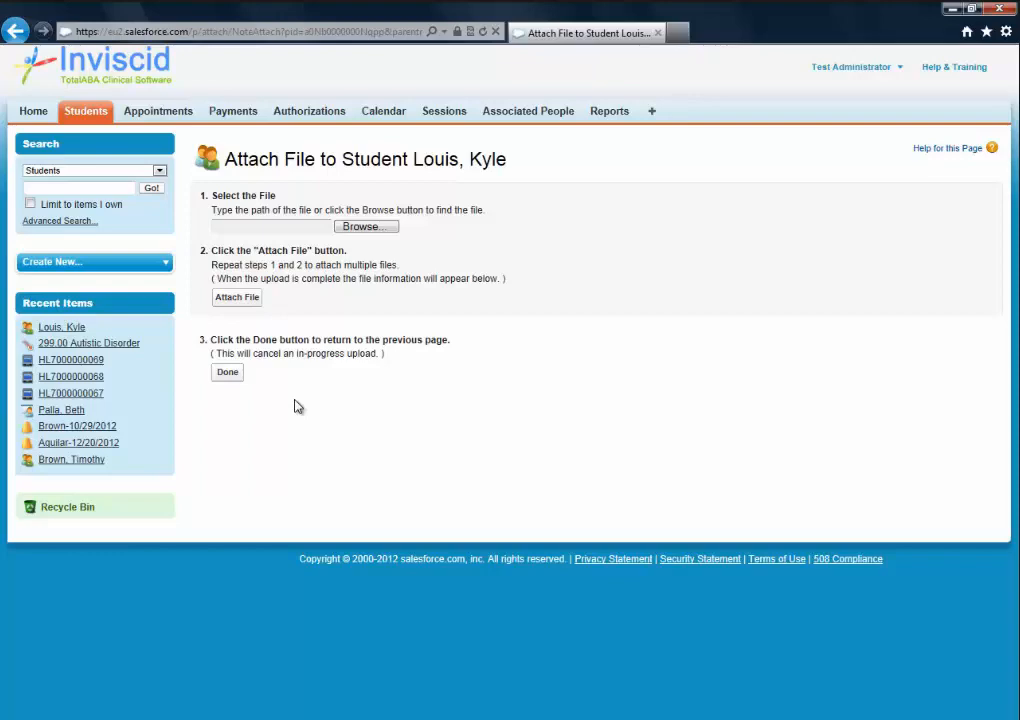
pyautogui.click(238, 377)
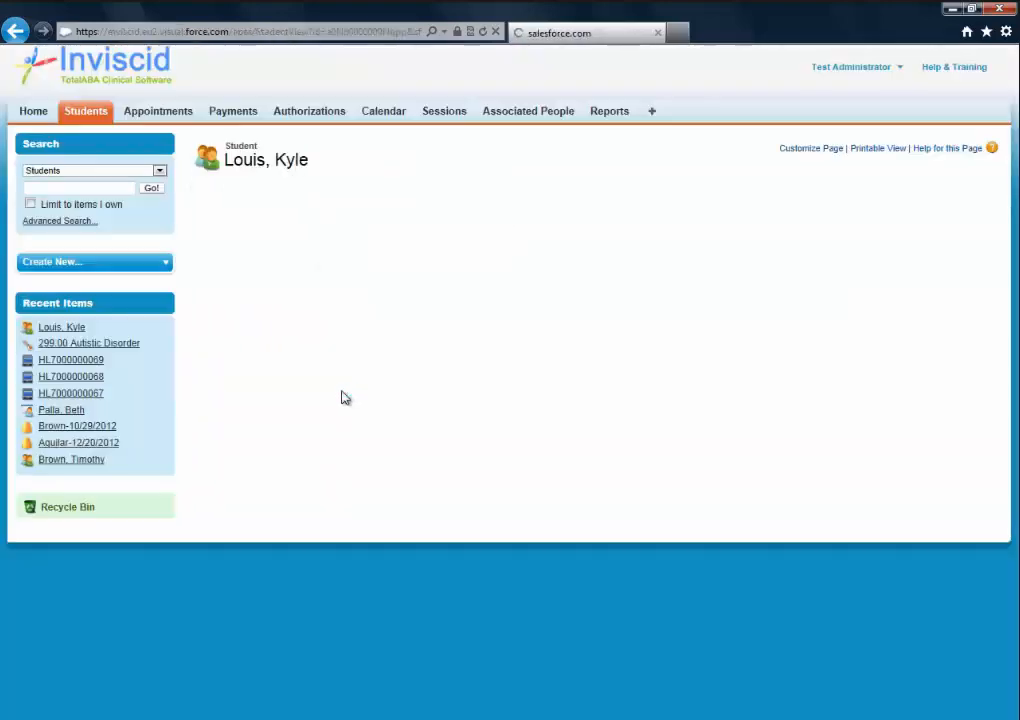
pyautogui.scroll(-5, 390, 430)
pyautogui.scroll(-10, 395, 440)
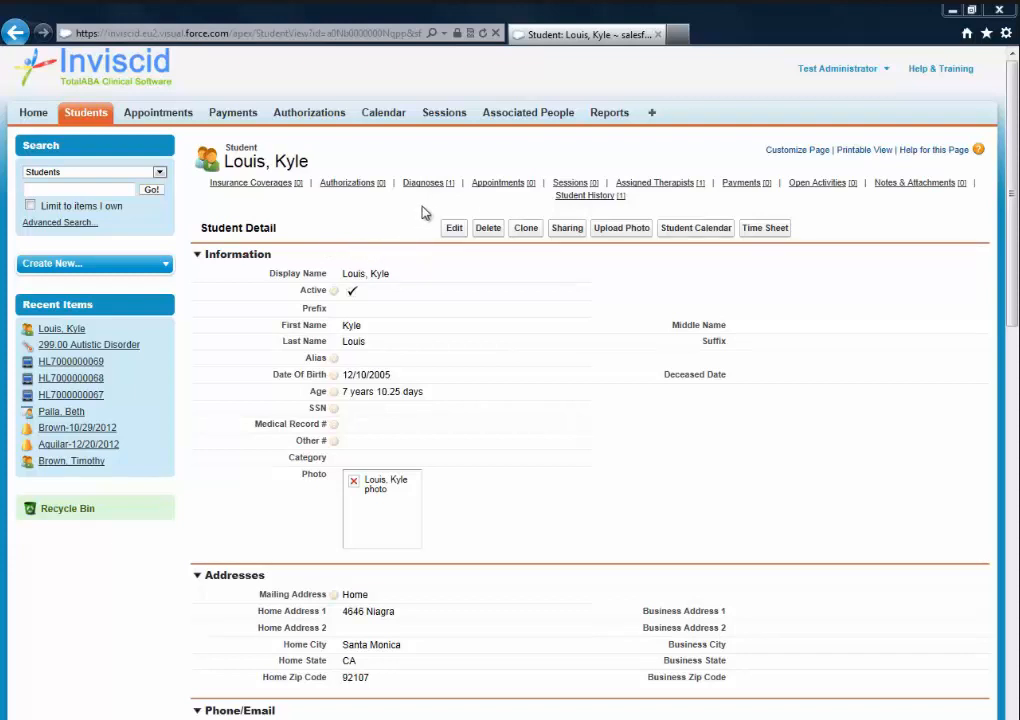
pyautogui.moveTo(436, 190)
pyautogui.scroll(-1, 564, 425)
pyautogui.scroll(-10, 566, 423)
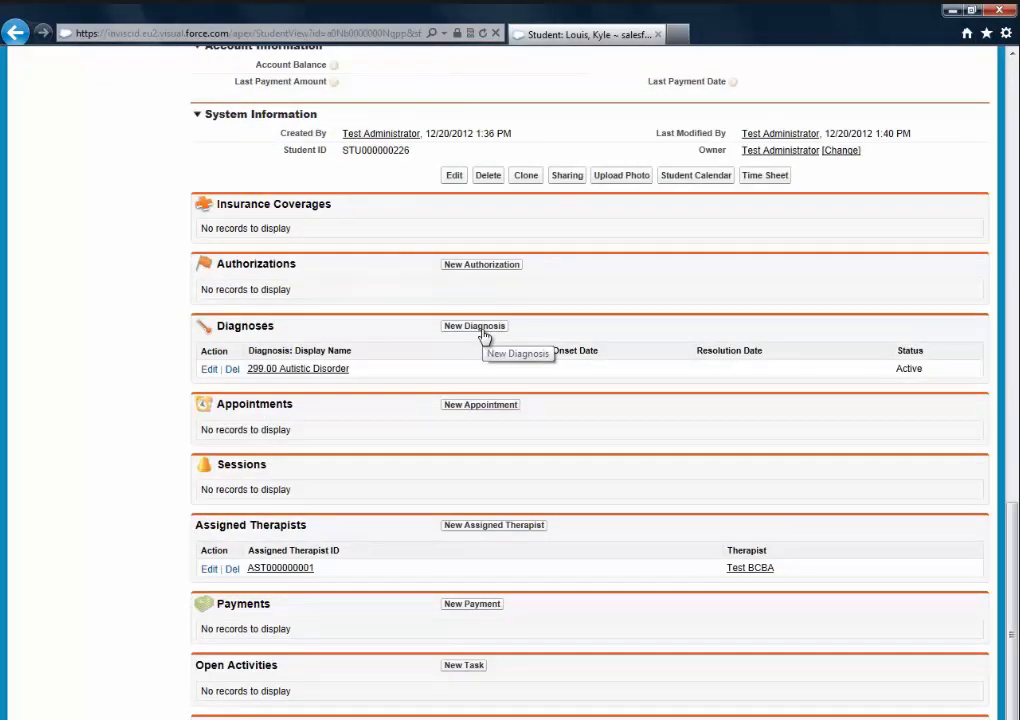
pyautogui.scroll(12, 713, 405)
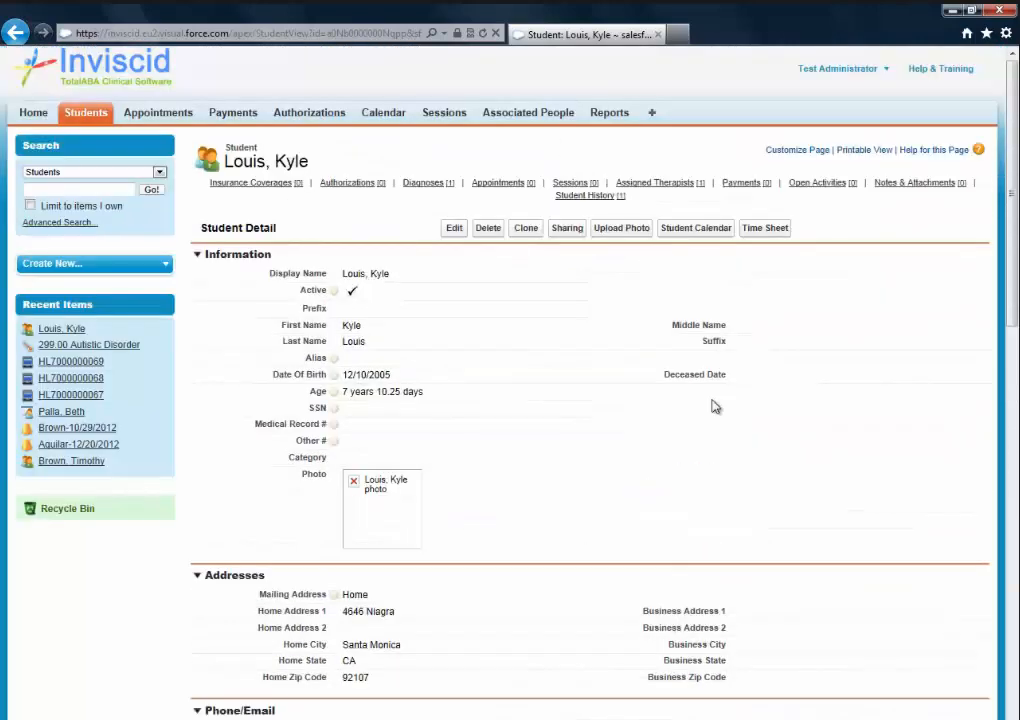